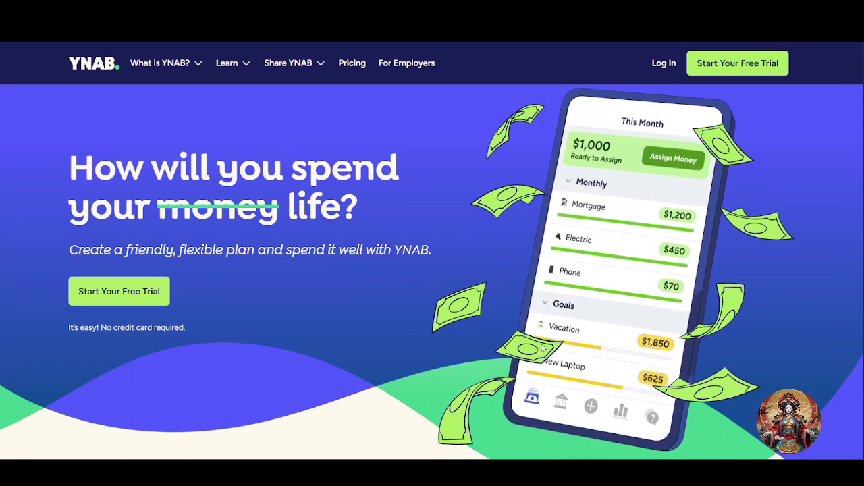
- Look over the YNAB home page, from the phone budget preview down to the WIRED quote and the app ratings
{"action": "scroll", "coordinate": [542, 347], "scroll_direction": "down", "scroll_amount": 1}
{"action": "scroll", "coordinate": [542, 346], "scroll_direction": "down", "scroll_amount": 1}
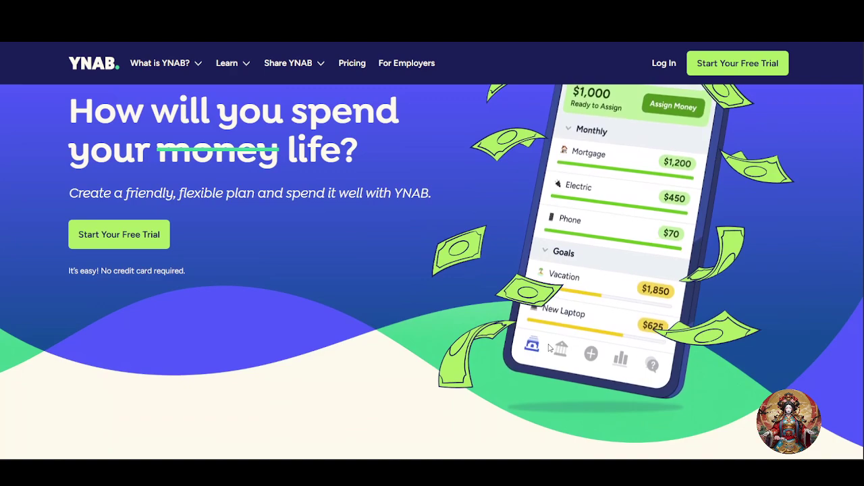
{"action": "scroll", "coordinate": [550, 348], "scroll_direction": "up", "scroll_amount": 1}
{"action": "scroll", "coordinate": [549, 348], "scroll_direction": "down", "scroll_amount": 2}
{"action": "scroll", "coordinate": [549, 348], "scroll_direction": "down", "scroll_amount": 2}
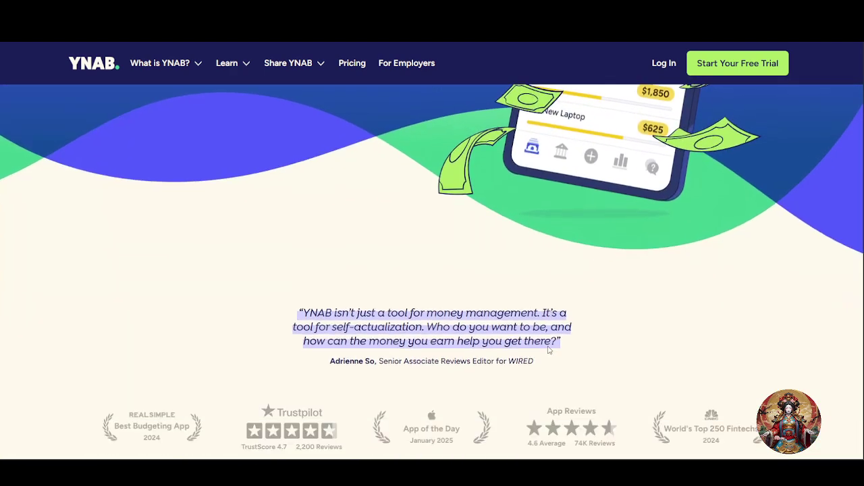
{"action": "scroll", "coordinate": [551, 349], "scroll_direction": "up", "scroll_amount": 5}
{"action": "scroll", "coordinate": [552, 353], "scroll_direction": "down", "scroll_amount": 3}
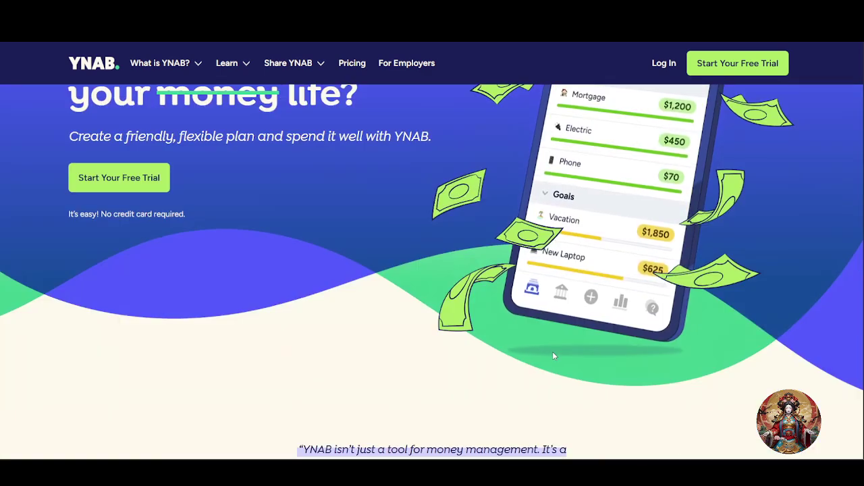
{"action": "scroll", "coordinate": [553, 353], "scroll_direction": "down", "scroll_amount": 3}
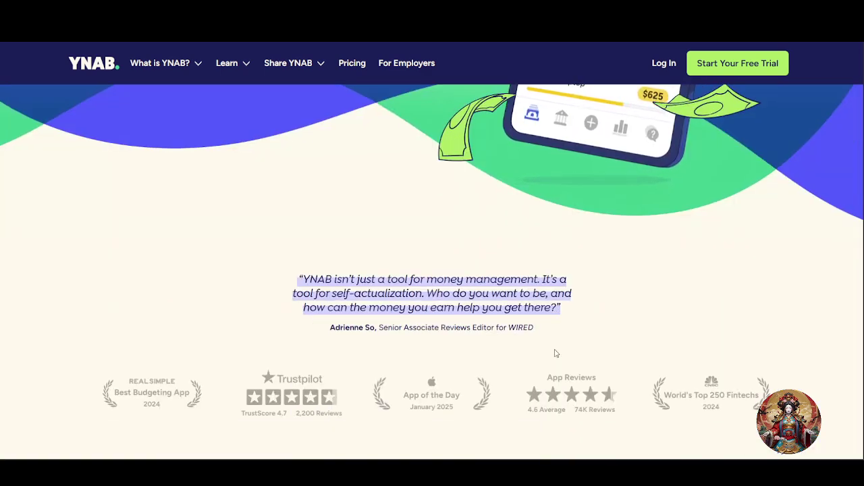
{"action": "scroll", "coordinate": [556, 353], "scroll_direction": "up", "scroll_amount": 4}
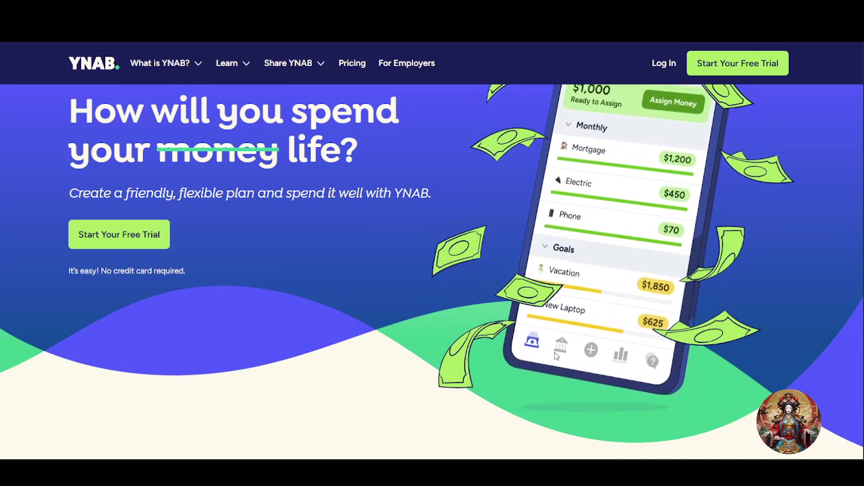
{"action": "scroll", "coordinate": [552, 353], "scroll_direction": "down", "scroll_amount": 1}
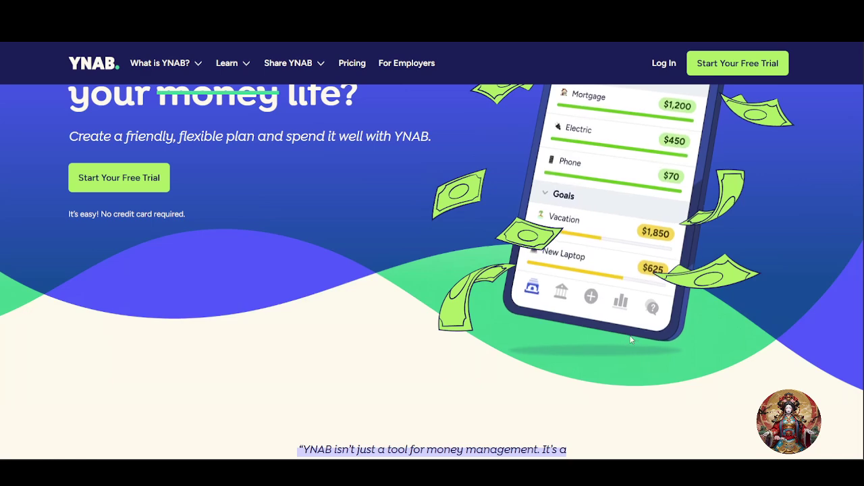
{"action": "scroll", "coordinate": [626, 341], "scroll_direction": "down", "scroll_amount": 1}
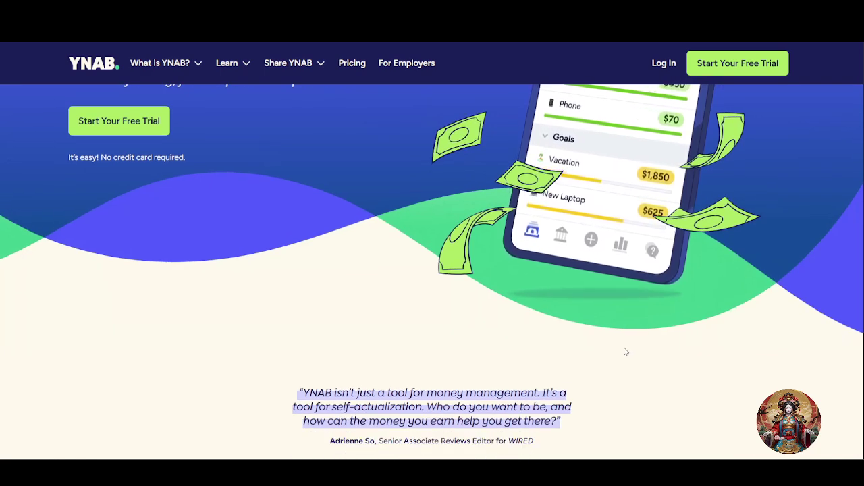
{"action": "scroll", "coordinate": [623, 349], "scroll_direction": "up", "scroll_amount": 4}
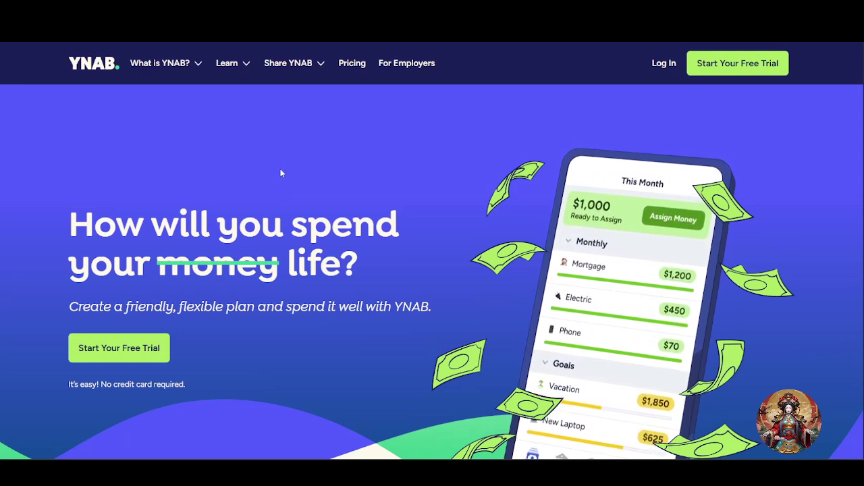
{"action": "scroll", "coordinate": [282, 173], "scroll_direction": "down", "scroll_amount": 2}
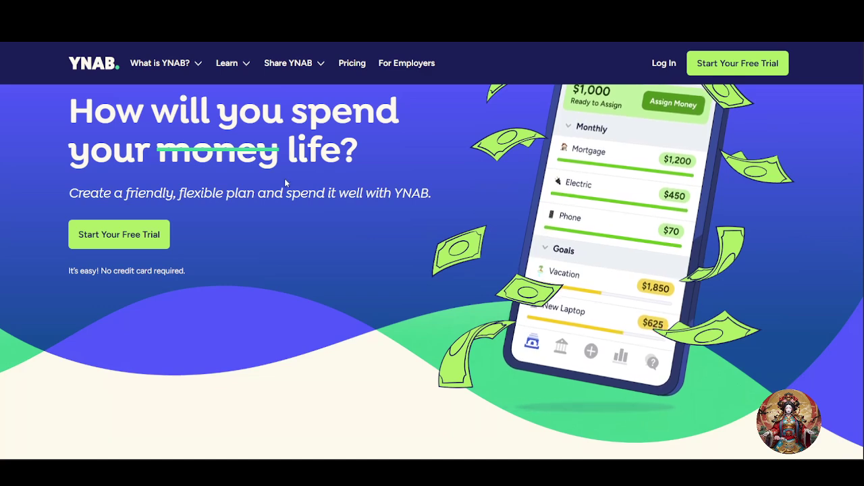
{"action": "scroll", "coordinate": [285, 182], "scroll_direction": "down", "scroll_amount": 1}
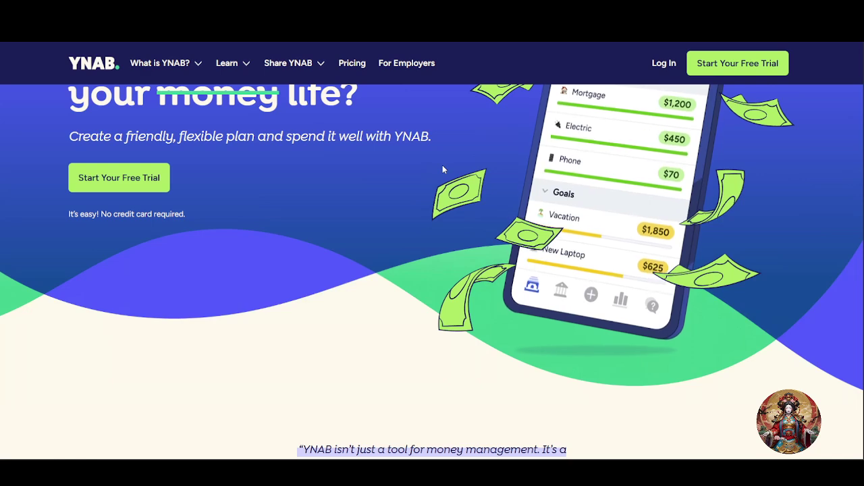
{"action": "scroll", "coordinate": [442, 169], "scroll_direction": "down", "scroll_amount": 4}
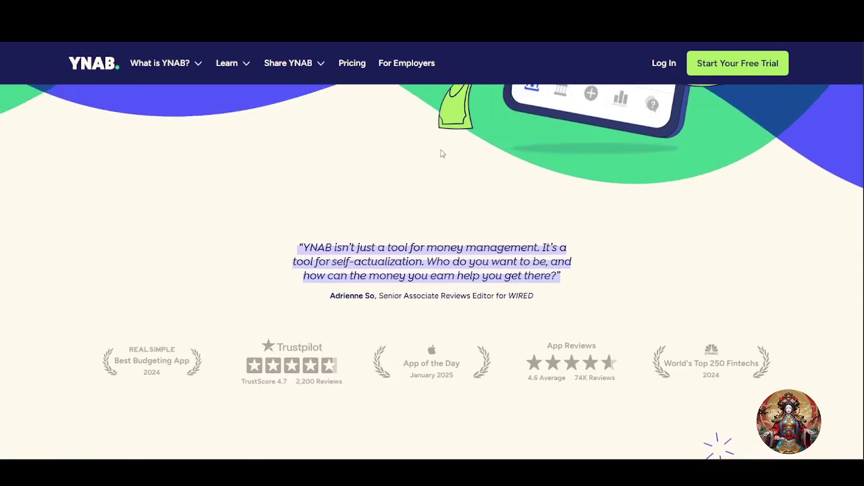
{"action": "scroll", "coordinate": [442, 169], "scroll_direction": "up", "scroll_amount": 6}
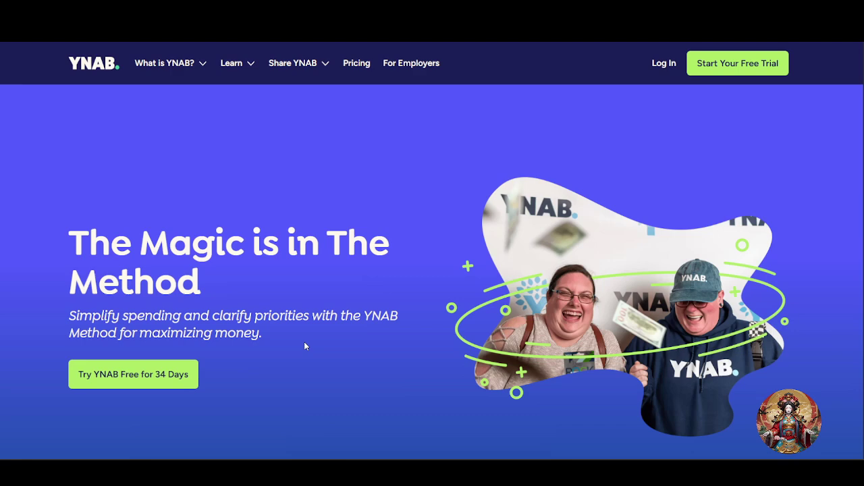
- Read the "Give every dollar a job" section on the YNAB Method page
{"action": "scroll", "coordinate": [305, 344], "scroll_direction": "down", "scroll_amount": 3}
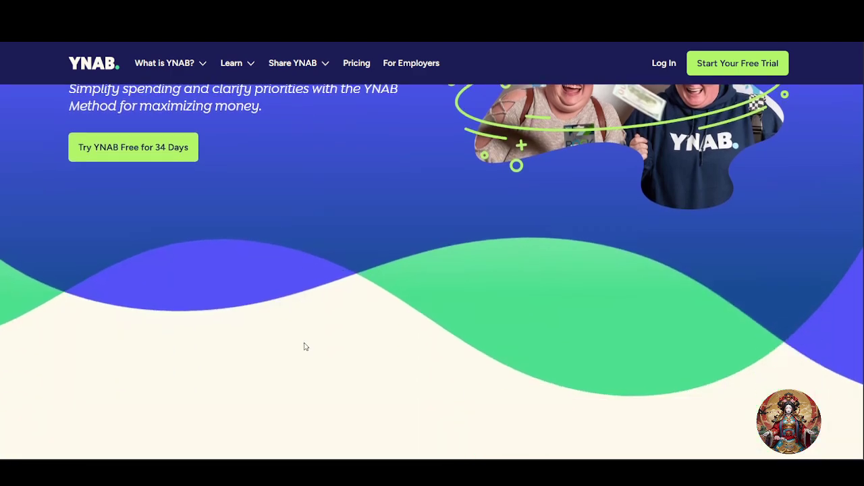
{"action": "scroll", "coordinate": [306, 351], "scroll_direction": "down", "scroll_amount": 4}
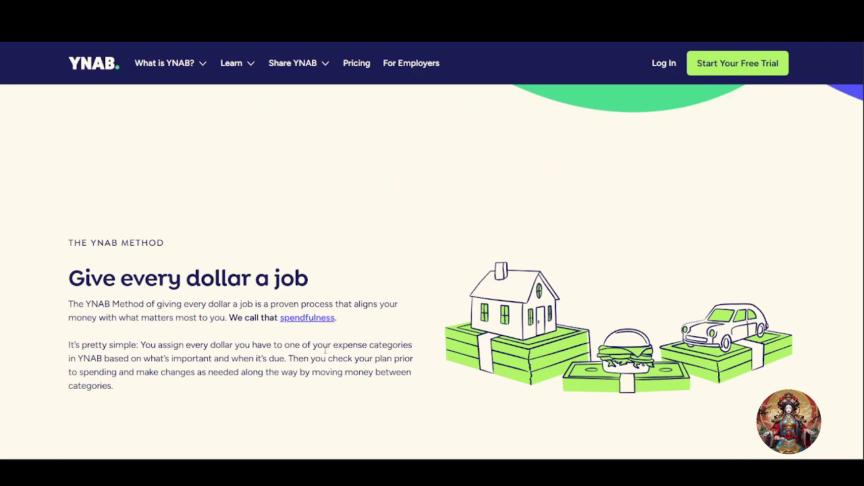
{"action": "scroll", "coordinate": [327, 348], "scroll_direction": "down", "scroll_amount": 1}
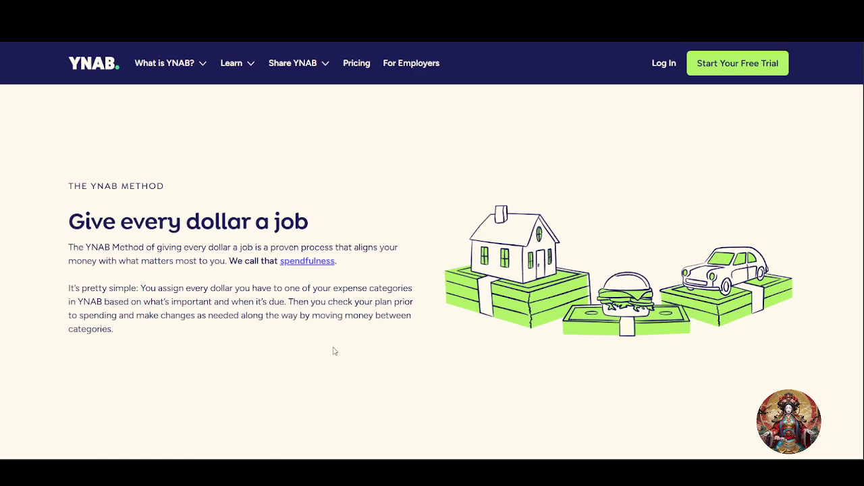
{"action": "scroll", "coordinate": [333, 351], "scroll_direction": "up", "scroll_amount": 3}
{"action": "scroll", "coordinate": [331, 349], "scroll_direction": "down", "scroll_amount": 4}
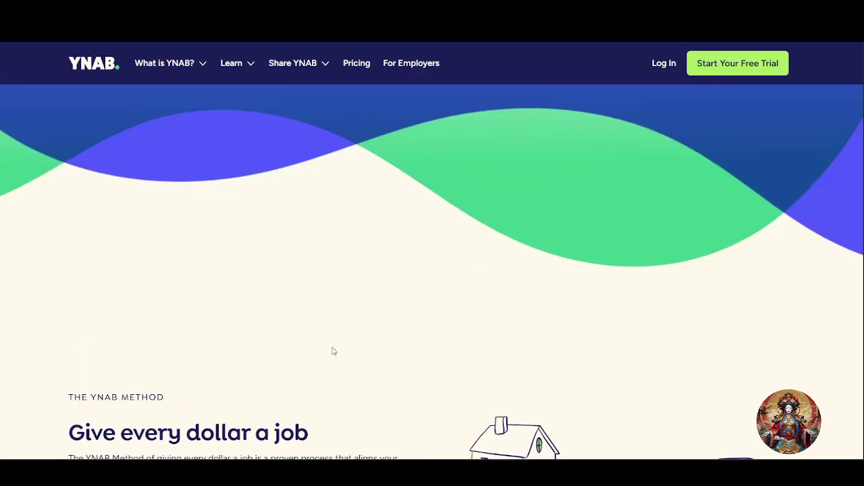
{"action": "scroll", "coordinate": [333, 351], "scroll_direction": "up", "scroll_amount": 1}
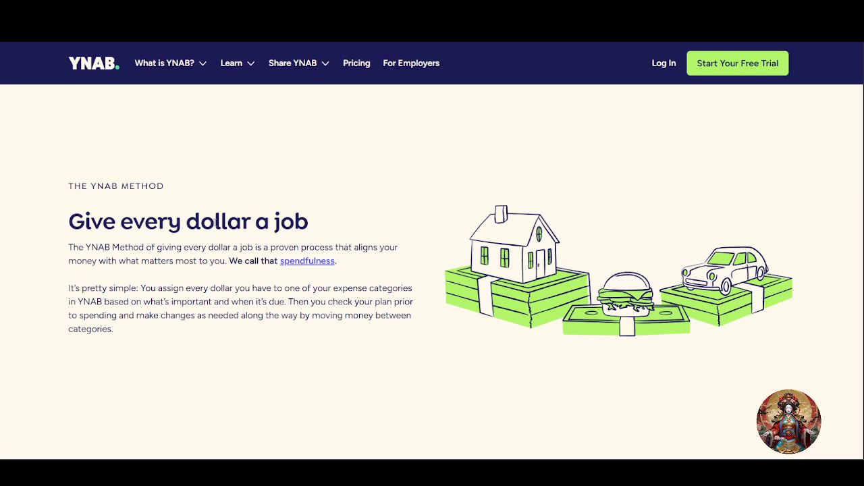
{"action": "left_click_drag", "start_coordinate": [215, 221], "coordinate": [263, 261]}
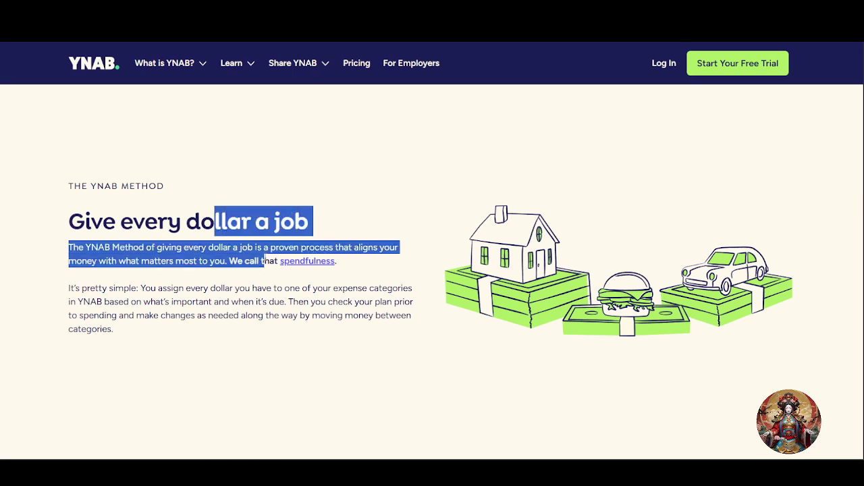
{"action": "left_click", "coordinate": [245, 260]}
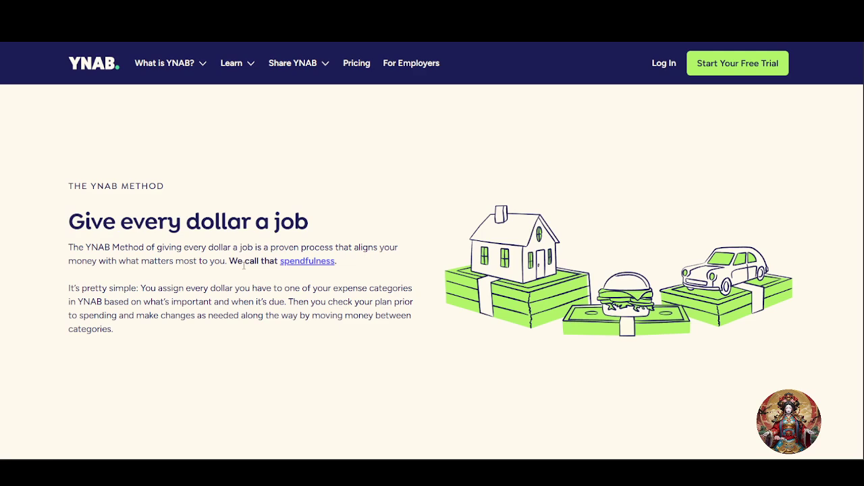
- Read through the Method page's questions for giving every dollar a job, including the Reality and Stability sections
{"action": "scroll", "coordinate": [243, 265], "scroll_direction": "down", "scroll_amount": 5}
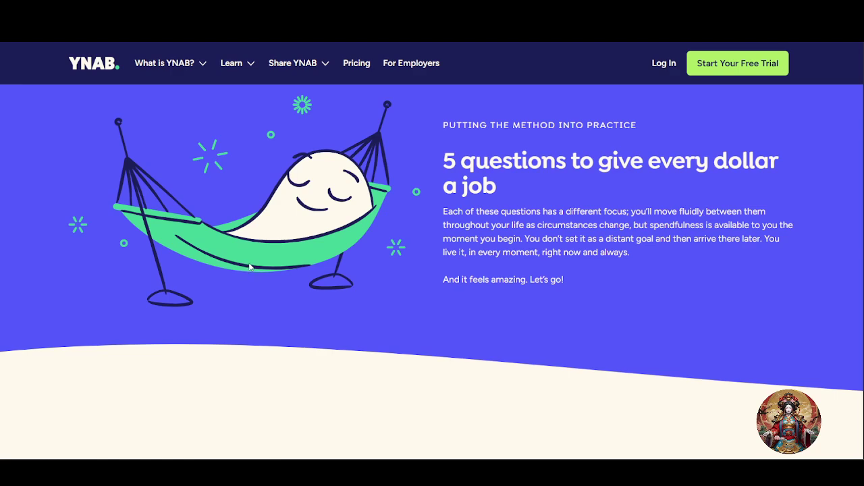
{"action": "scroll", "coordinate": [248, 265], "scroll_direction": "down", "scroll_amount": 4}
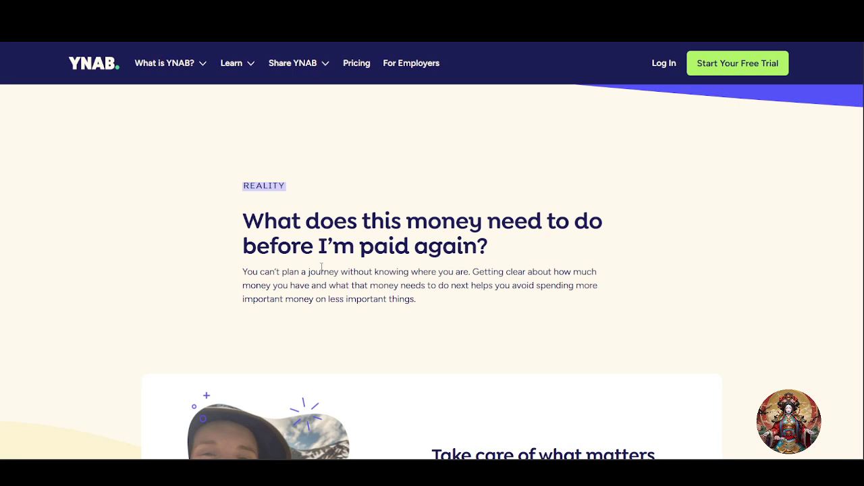
{"action": "scroll", "coordinate": [321, 269], "scroll_direction": "down", "scroll_amount": 4}
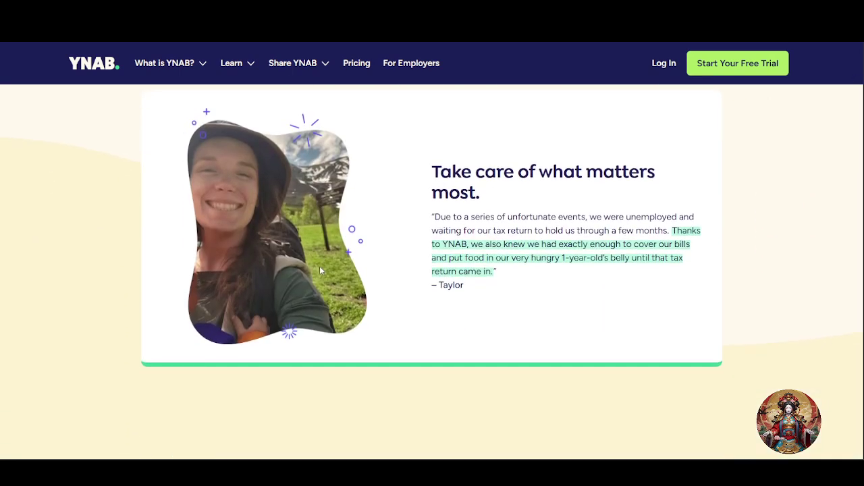
{"action": "scroll", "coordinate": [320, 269], "scroll_direction": "down", "scroll_amount": 4}
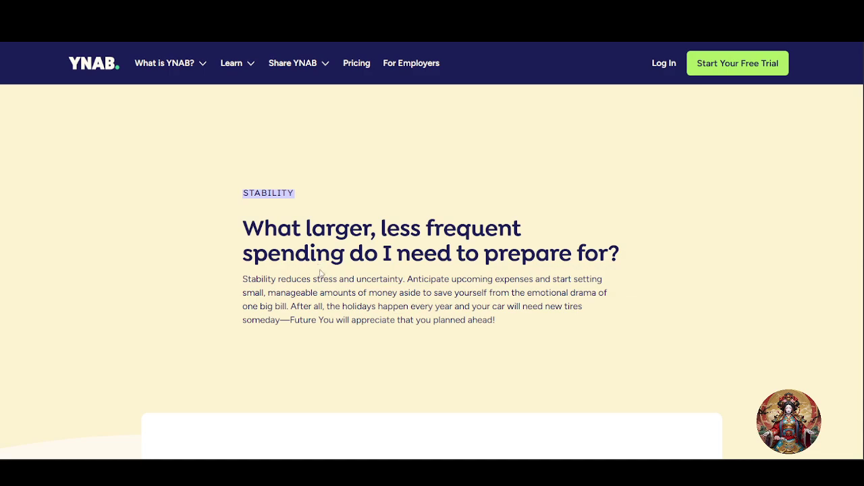
{"action": "scroll", "coordinate": [319, 268], "scroll_direction": "down", "scroll_amount": 15}
{"action": "scroll", "coordinate": [337, 263], "scroll_direction": "up", "scroll_amount": 15}
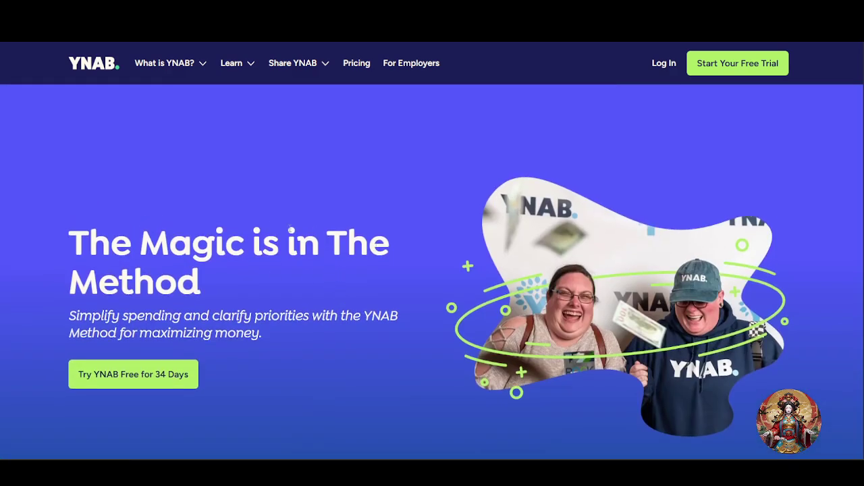
{"action": "scroll", "coordinate": [282, 226], "scroll_direction": "down", "scroll_amount": 4}
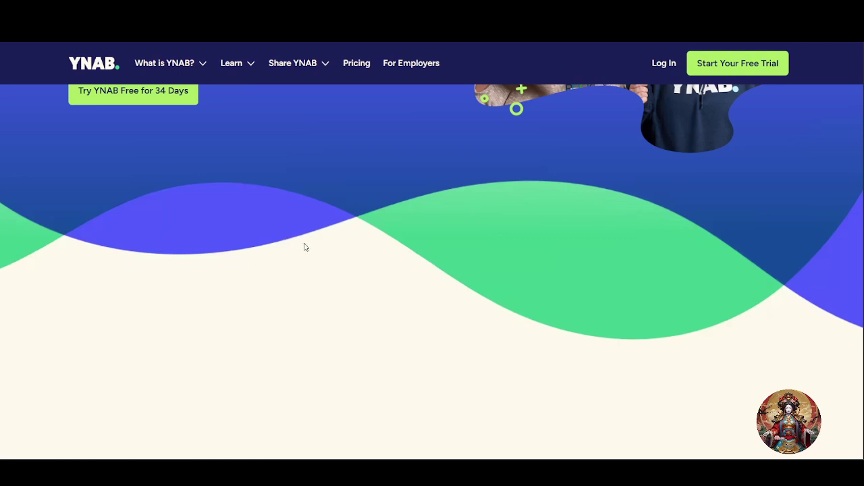
{"action": "scroll", "coordinate": [303, 245], "scroll_direction": "up", "scroll_amount": 4}
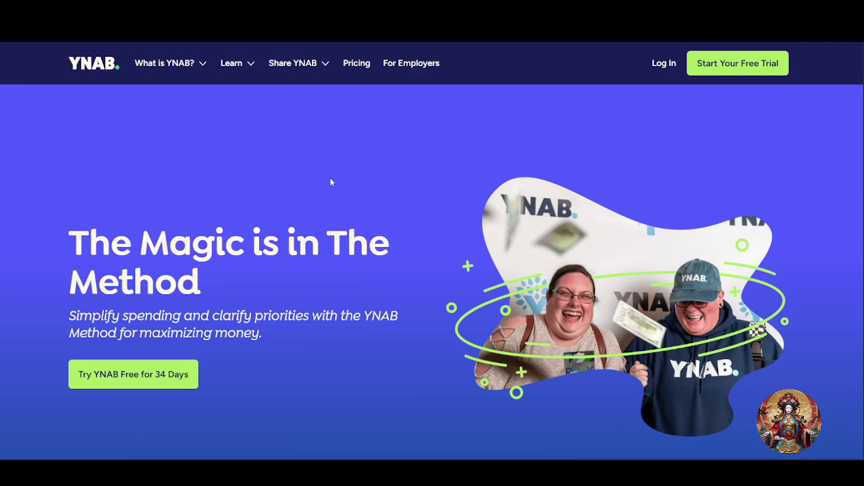
{"action": "scroll", "coordinate": [178, 232], "scroll_direction": "down", "scroll_amount": 5}
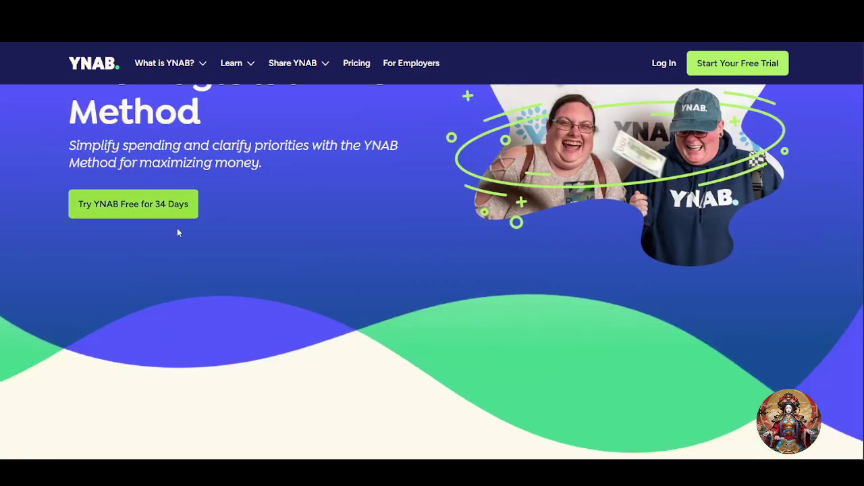
{"action": "scroll", "coordinate": [173, 270], "scroll_direction": "up", "scroll_amount": 5}
- Return to the YNAB home page and look over its introduction and the section on how YNAB differs
{"action": "left_click", "coordinate": [84, 71]}
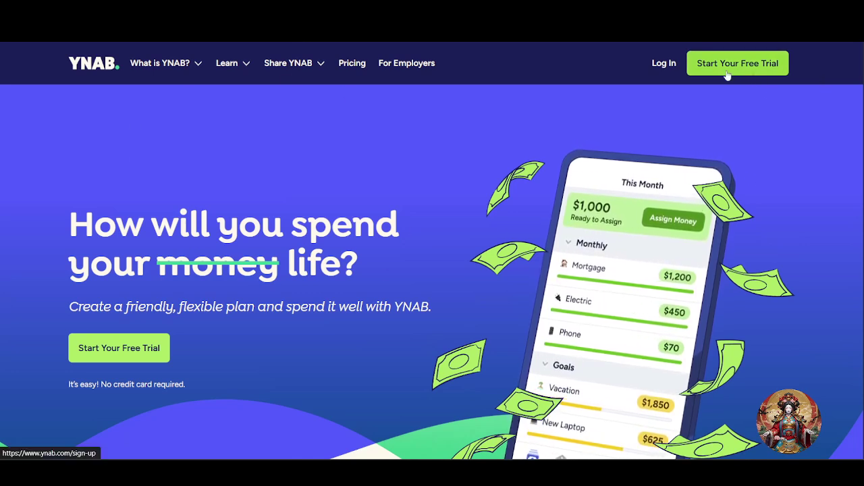
{"action": "scroll", "coordinate": [587, 108], "scroll_direction": "down", "scroll_amount": 2}
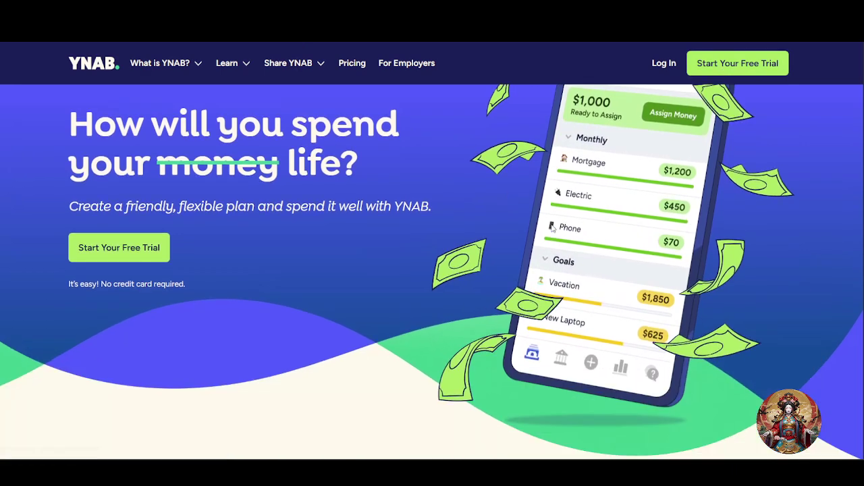
{"action": "scroll", "coordinate": [587, 109], "scroll_direction": "up", "scroll_amount": 2}
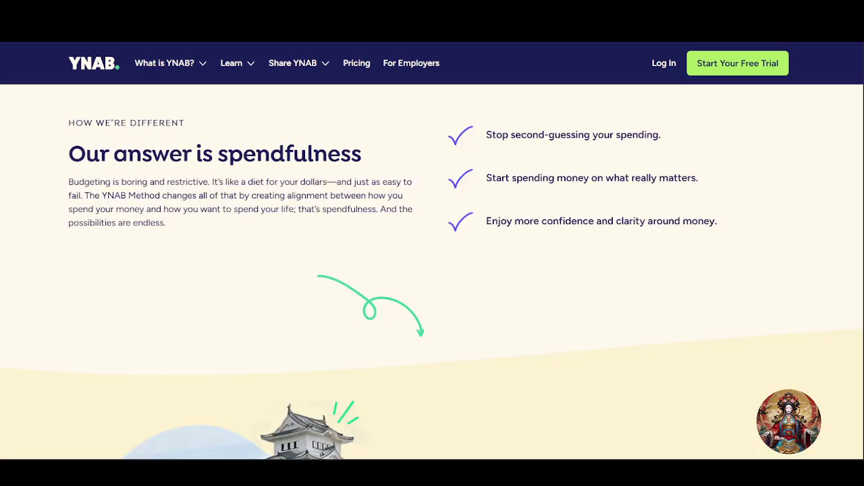
{"action": "scroll", "coordinate": [448, 236], "scroll_direction": "up", "scroll_amount": 4}
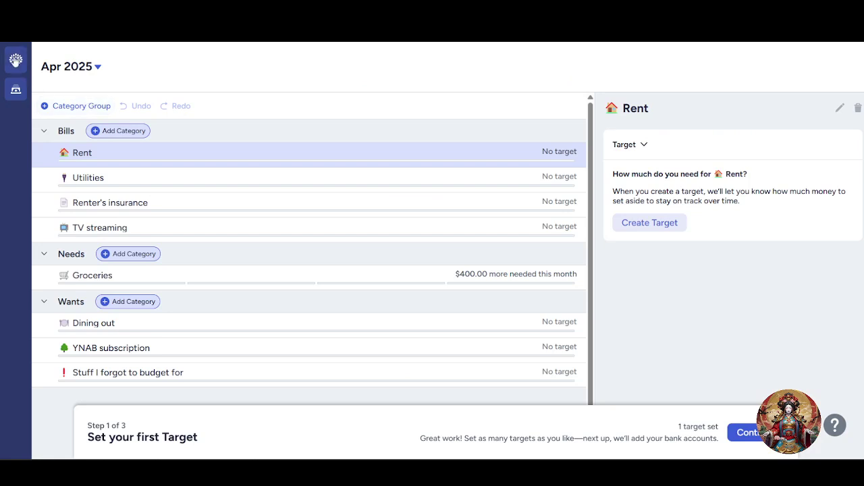
- Examine the budget's main menu for the trial status, budget settings and account options
{"action": "left_click", "coordinate": [16, 61]}
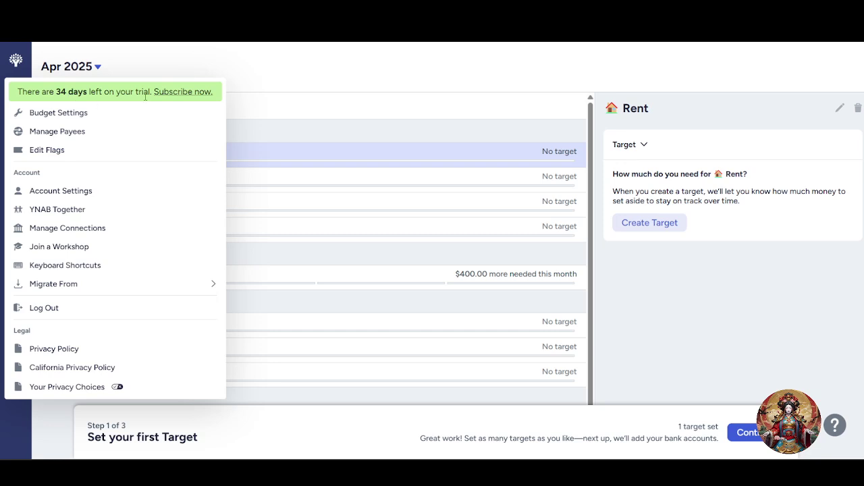
{"action": "left_click", "coordinate": [341, 82]}
{"action": "left_click", "coordinate": [17, 61]}
{"action": "left_click", "coordinate": [240, 78]}
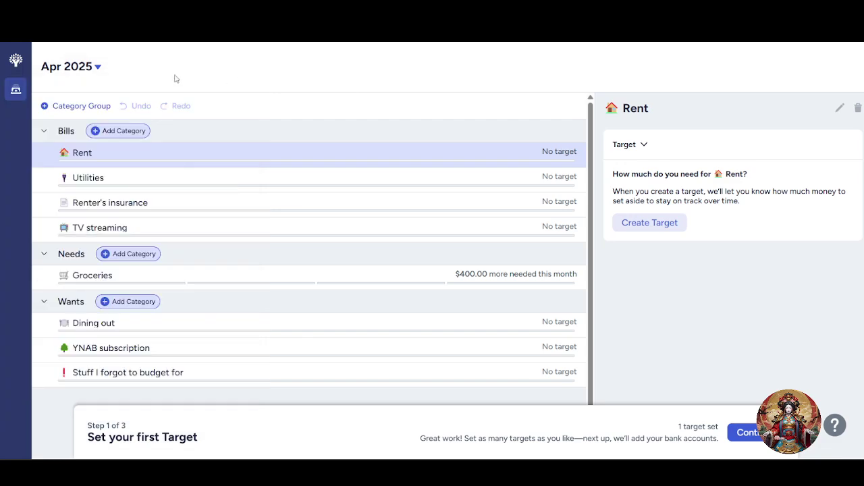
{"action": "left_click", "coordinate": [12, 64]}
{"action": "left_click", "coordinate": [11, 66]}
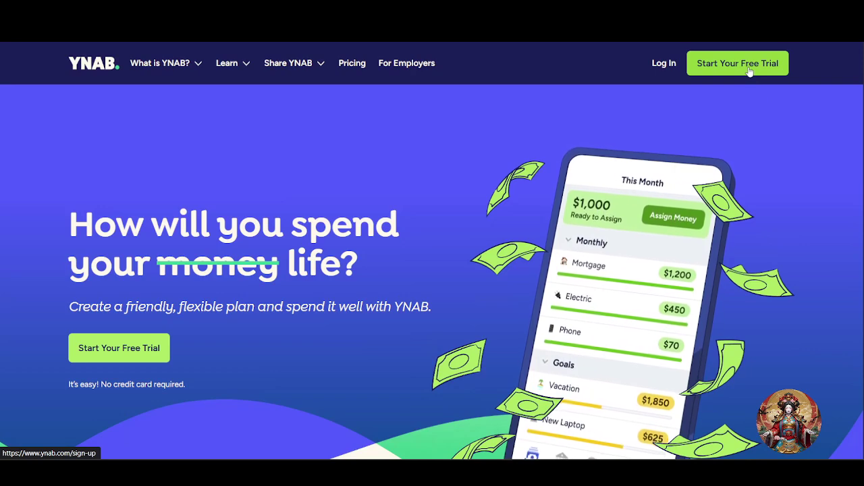
- Open the free trial sign-up page from the YNAB home page
{"action": "left_click", "coordinate": [751, 74]}
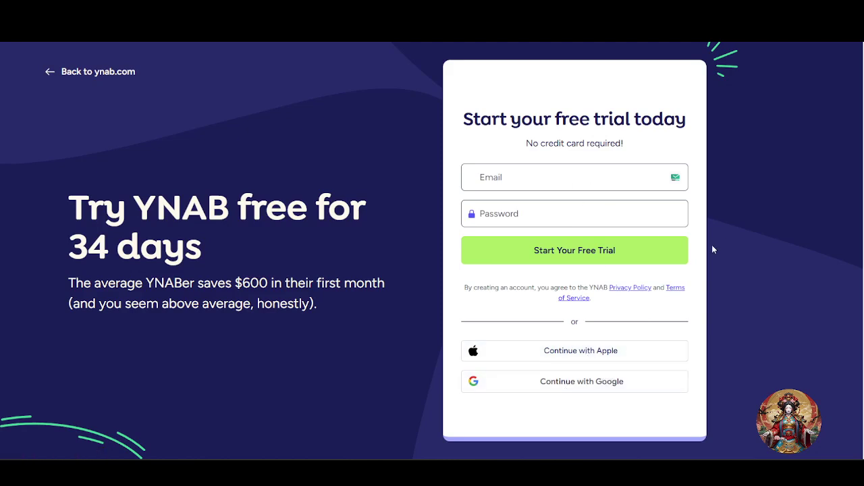
- Try to start the 34-day free trial by signing up with a Google account
{"action": "left_click", "coordinate": [626, 390]}
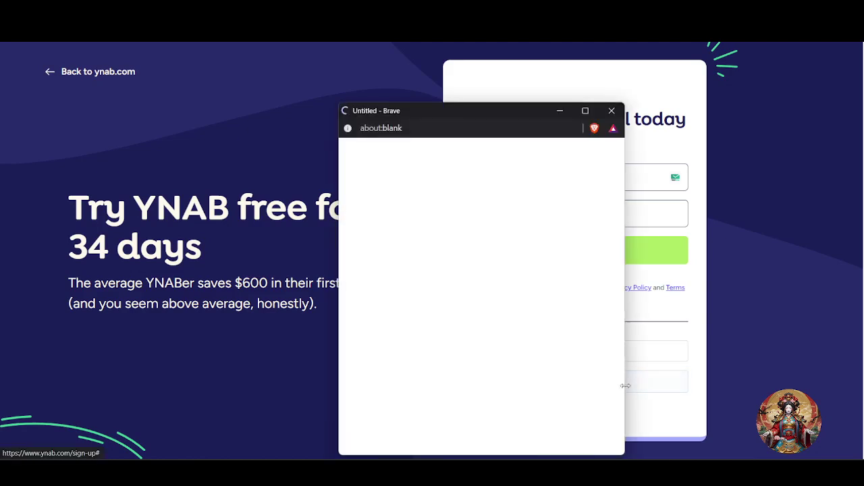
{"action": "left_click", "coordinate": [413, 299]}
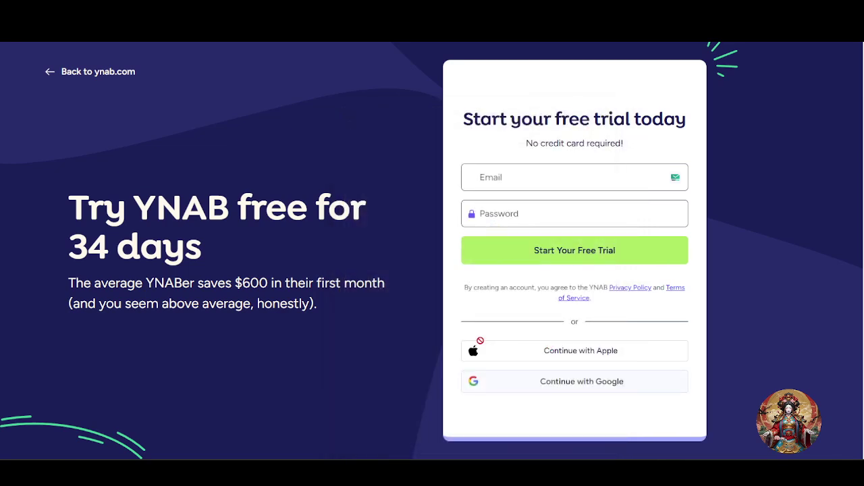
{"action": "scroll", "coordinate": [618, 378], "scroll_direction": "down", "scroll_amount": 1}
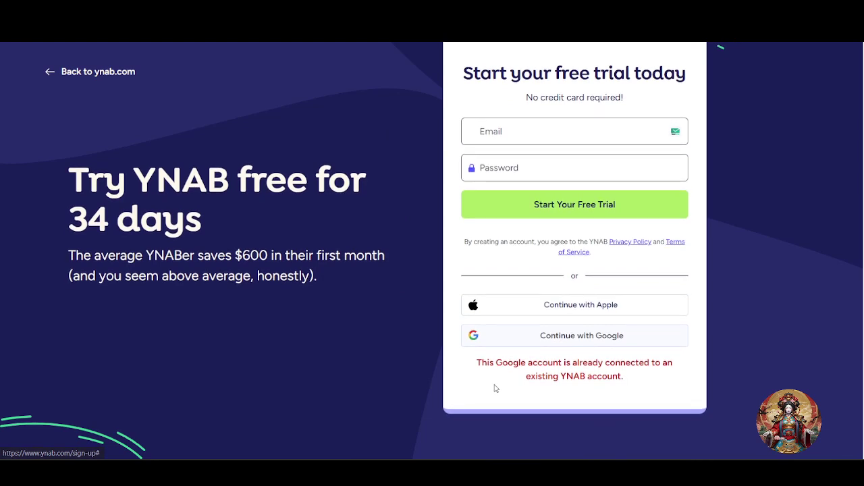
{"action": "left_click_drag", "start_coordinate": [477, 368], "coordinate": [627, 378]}
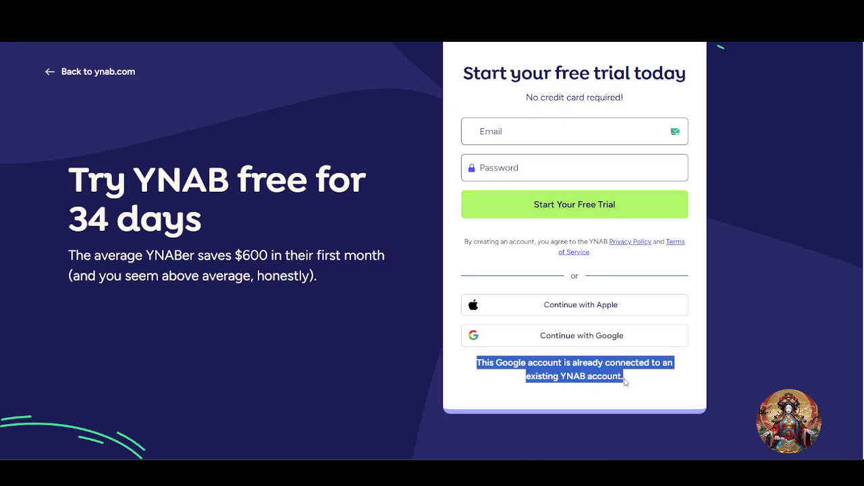
{"action": "left_click", "coordinate": [628, 382]}
{"action": "left_click_drag", "start_coordinate": [682, 386], "coordinate": [482, 358]}
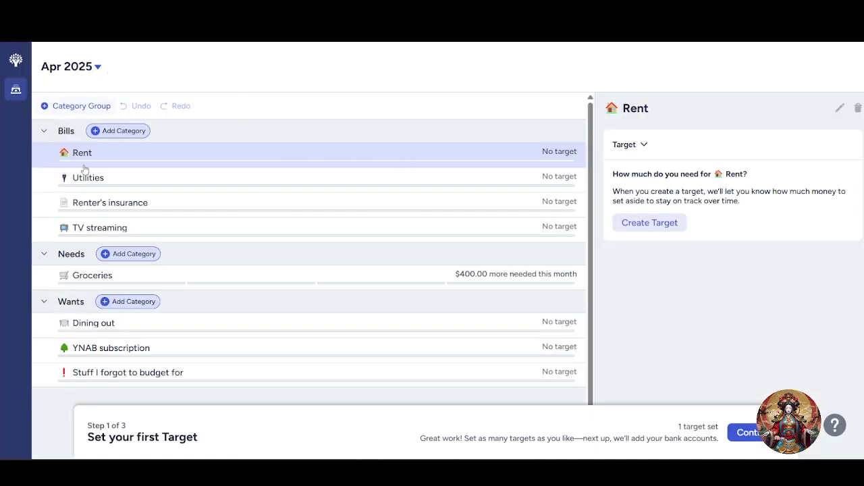
- Look over the budget categories, finish the first-target setup stage and continue to the stage for adding accounts
{"action": "scroll", "coordinate": [156, 351], "scroll_direction": "down", "scroll_amount": 1}
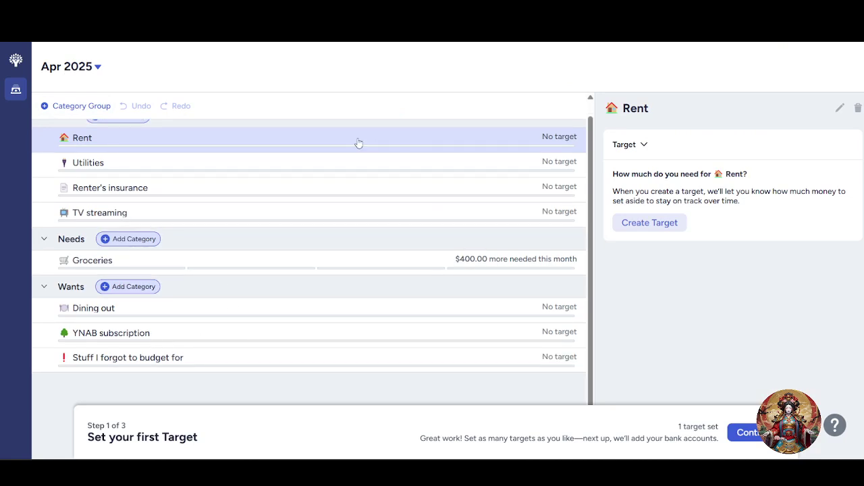
{"action": "scroll", "coordinate": [232, 232], "scroll_direction": "up", "scroll_amount": 1}
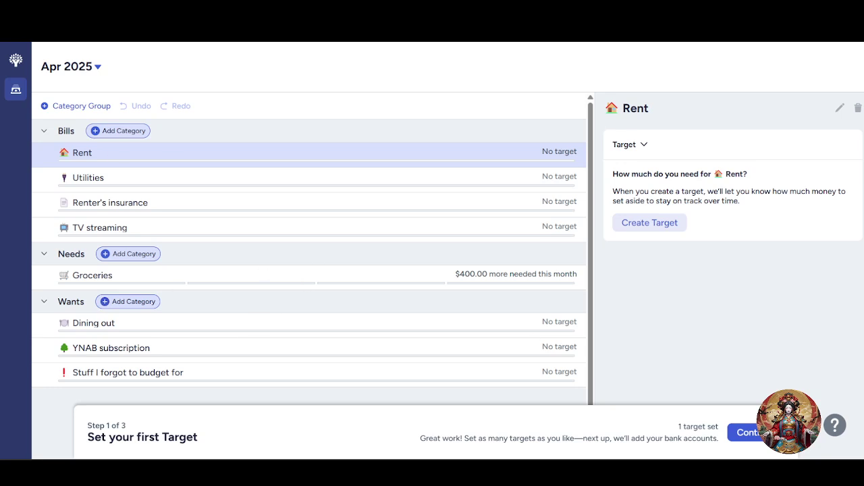
{"action": "left_click", "coordinate": [749, 432]}
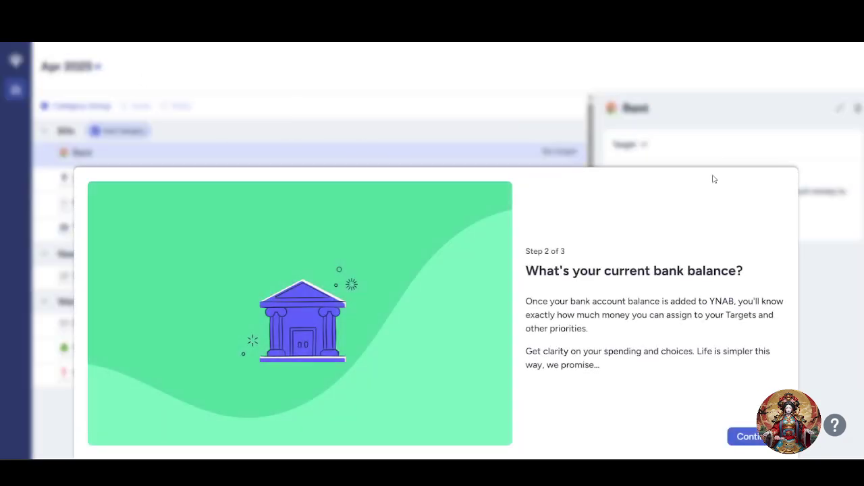
{"action": "left_click", "coordinate": [749, 436]}
{"action": "left_click_drag", "start_coordinate": [793, 384], "coordinate": [751, 87]}
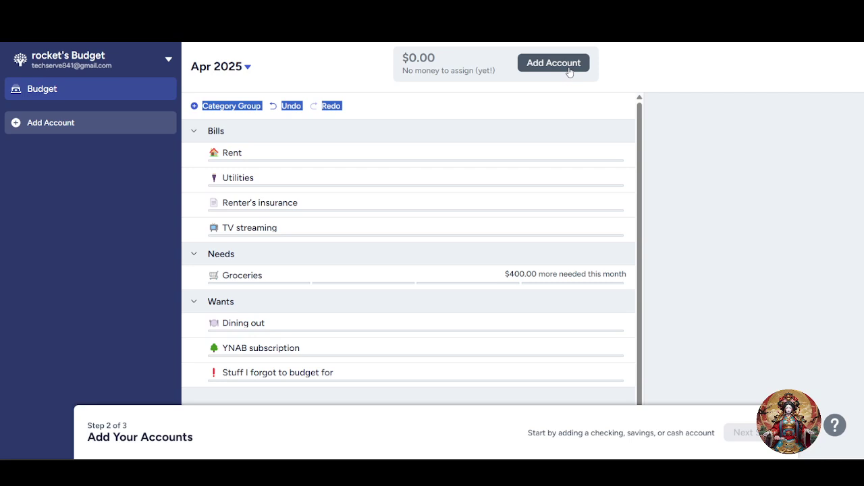
- Add an unlinked Savings account nicknamed "no1" with a current balance of 10000
{"action": "left_click", "coordinate": [553, 63]}
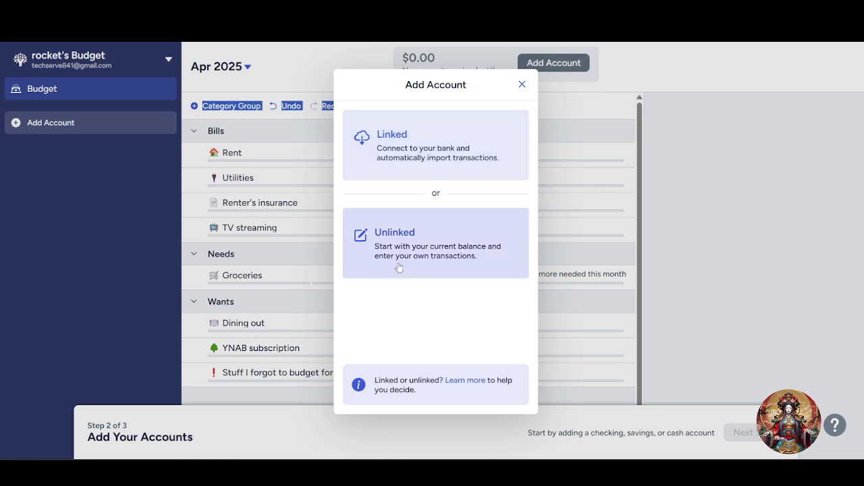
{"action": "left_click", "coordinate": [436, 261]}
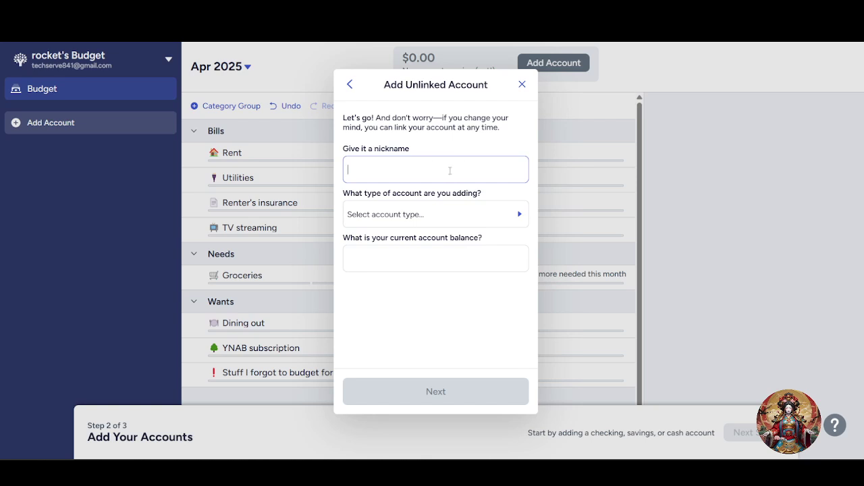
{"action": "left_click", "coordinate": [350, 83]}
{"action": "left_click", "coordinate": [455, 246]}
{"action": "left_click", "coordinate": [407, 216]}
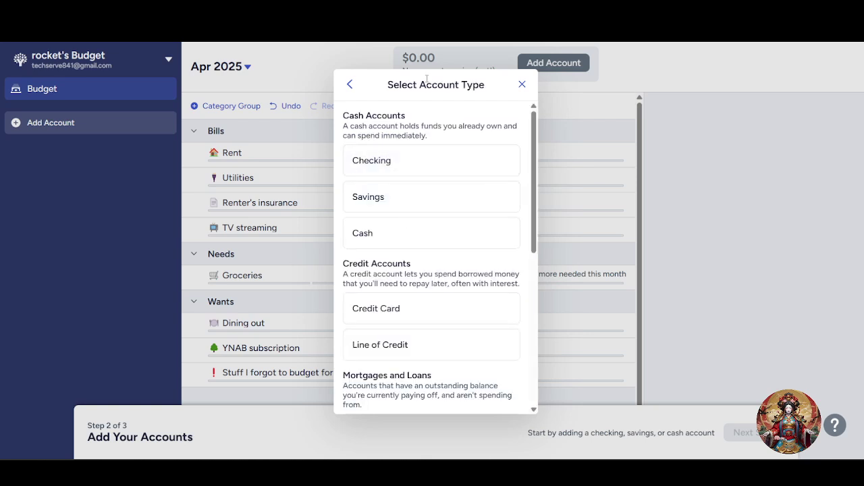
{"action": "left_click", "coordinate": [403, 195]}
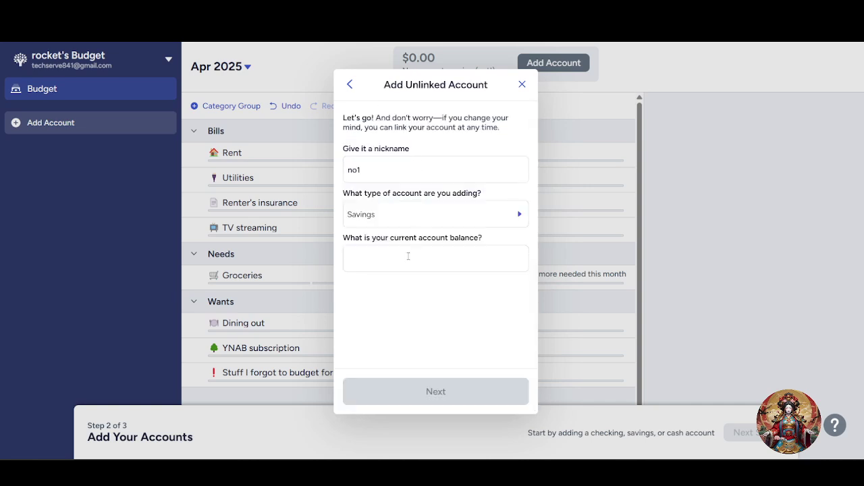
{"action": "left_click", "coordinate": [432, 256]}
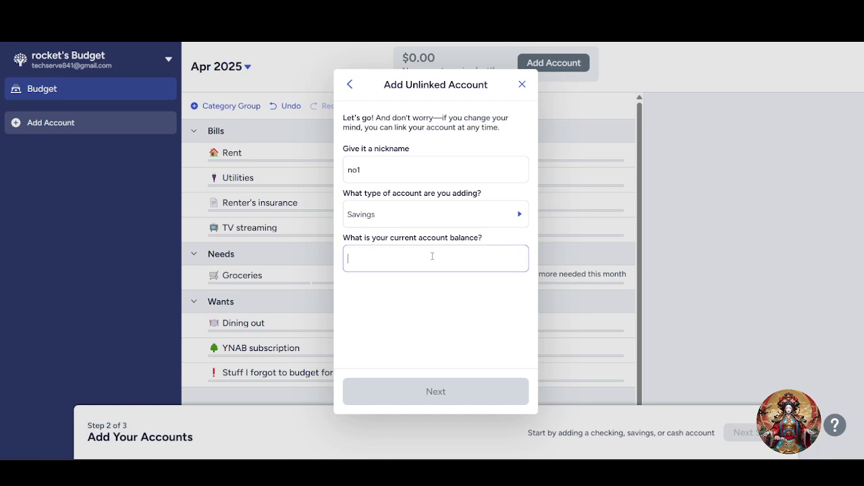
{"action": "type", "text": "10000"}
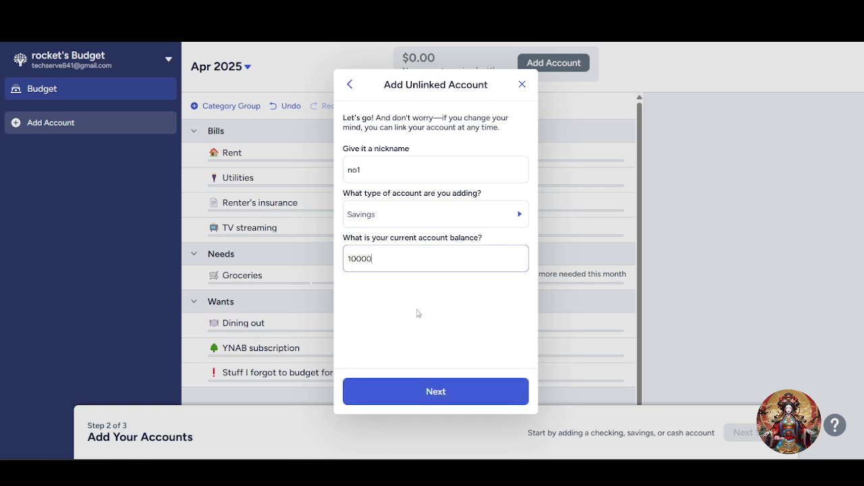
{"action": "left_click", "coordinate": [428, 400]}
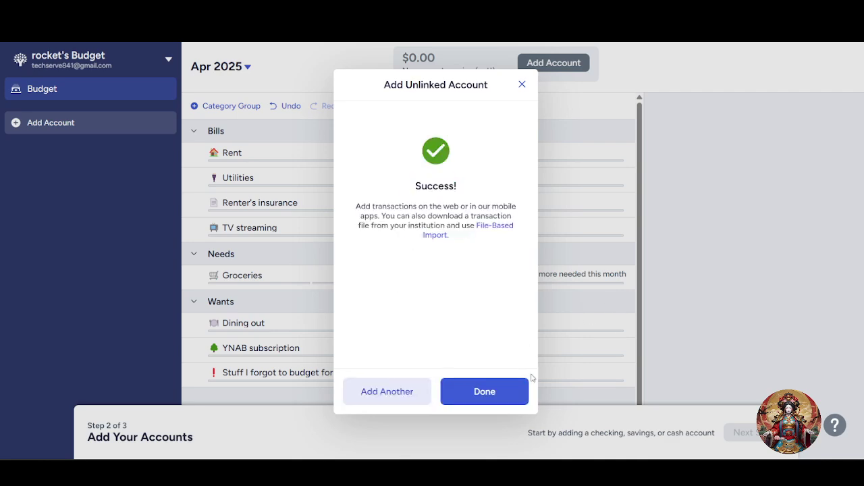
{"action": "left_click", "coordinate": [501, 391]}
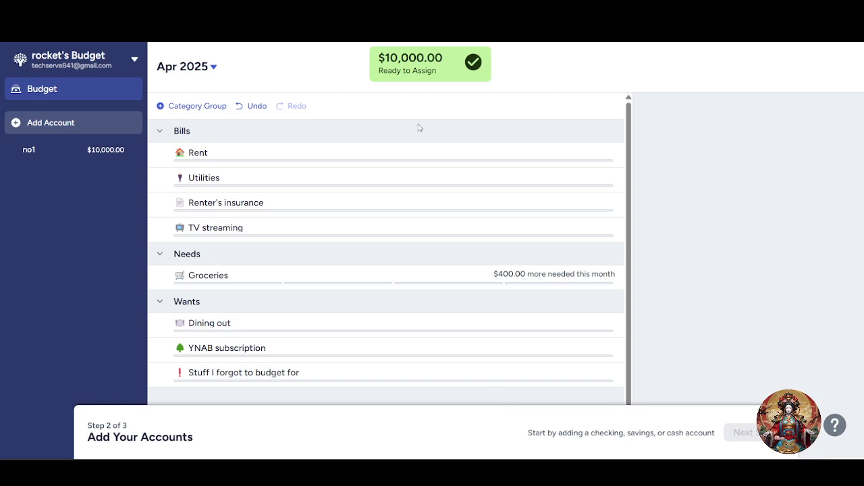
- Examine the Ready to Assign amount and the target details of the TV streaming and Groceries categories
{"action": "left_click_drag", "start_coordinate": [367, 69], "coordinate": [444, 81]}
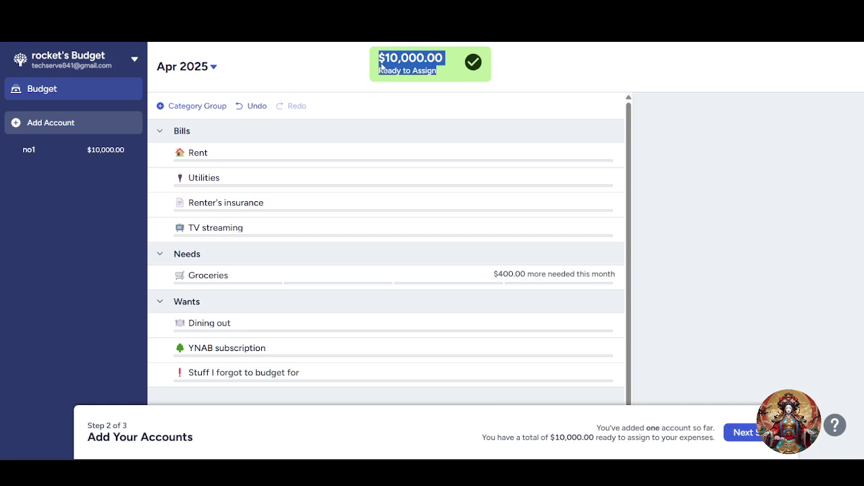
{"action": "left_click", "coordinate": [349, 65]}
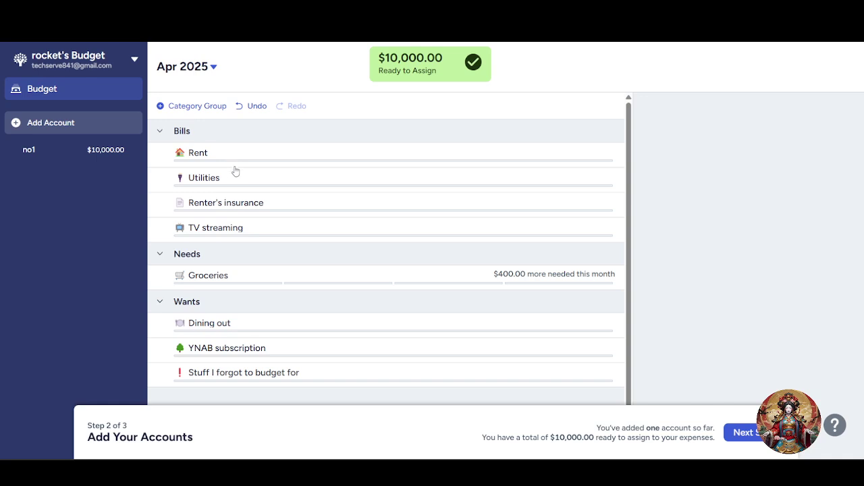
{"action": "scroll", "coordinate": [256, 234], "scroll_direction": "down", "scroll_amount": 1}
{"action": "left_click", "coordinate": [255, 219]}
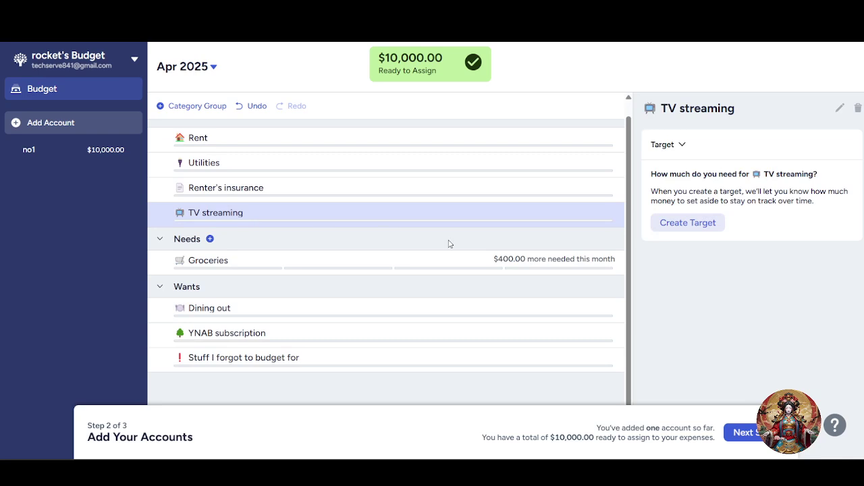
{"action": "scroll", "coordinate": [324, 243], "scroll_direction": "up", "scroll_amount": 1}
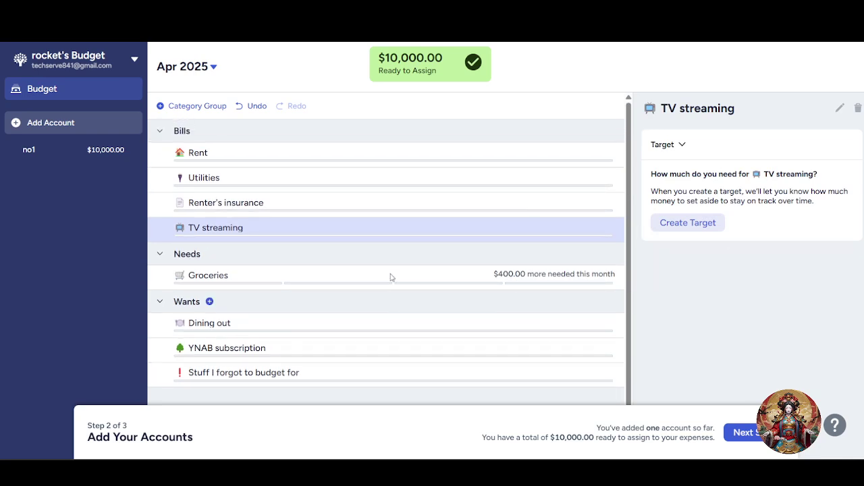
{"action": "left_click", "coordinate": [259, 277]}
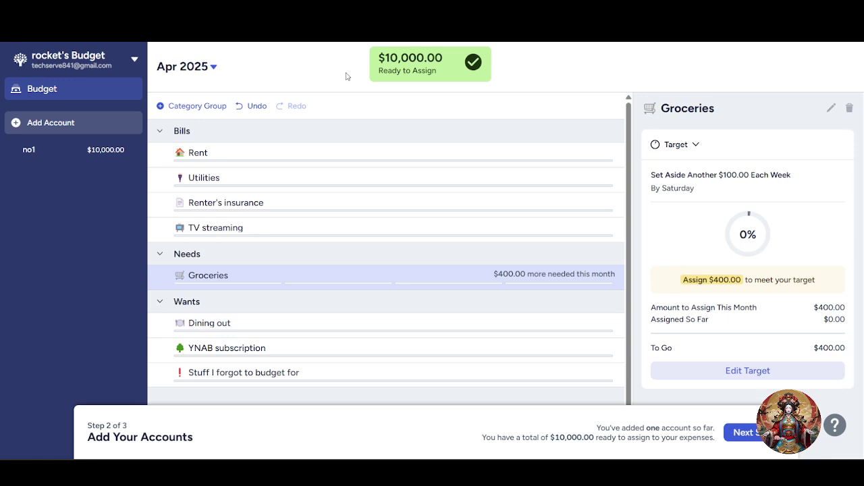
- Create a monthly target of $800 for Rent, needed by the last day of the month
{"action": "left_click", "coordinate": [207, 150]}
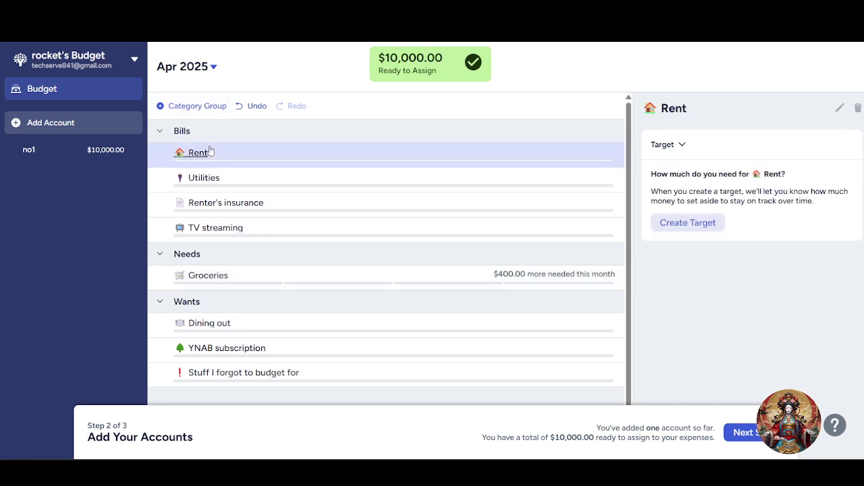
{"action": "left_click", "coordinate": [693, 221]}
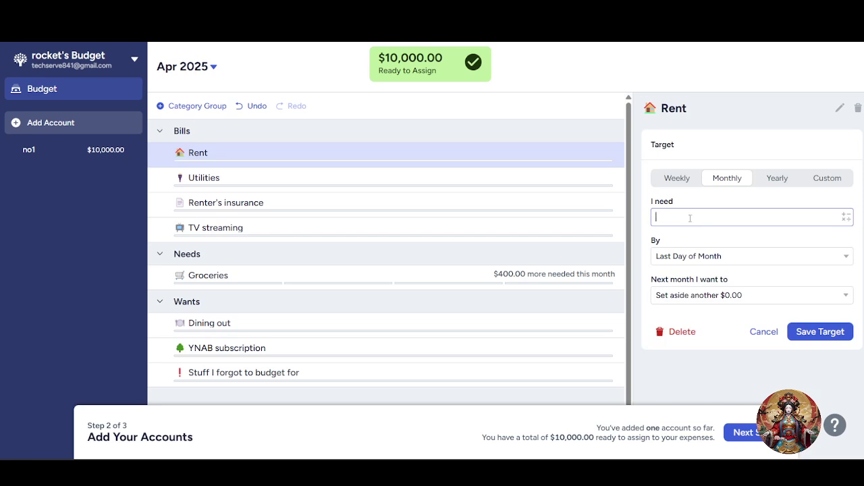
{"action": "type", "text": "800"}
{"action": "left_click", "coordinate": [695, 199]}
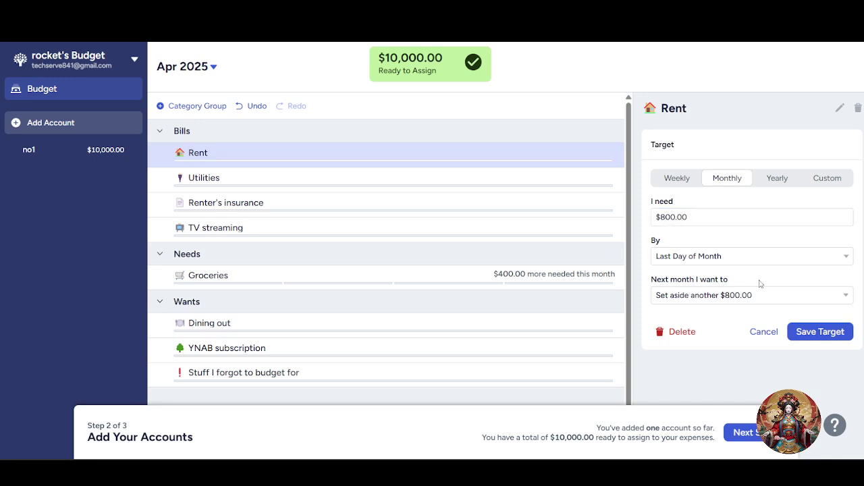
{"action": "left_click", "coordinate": [823, 332]}
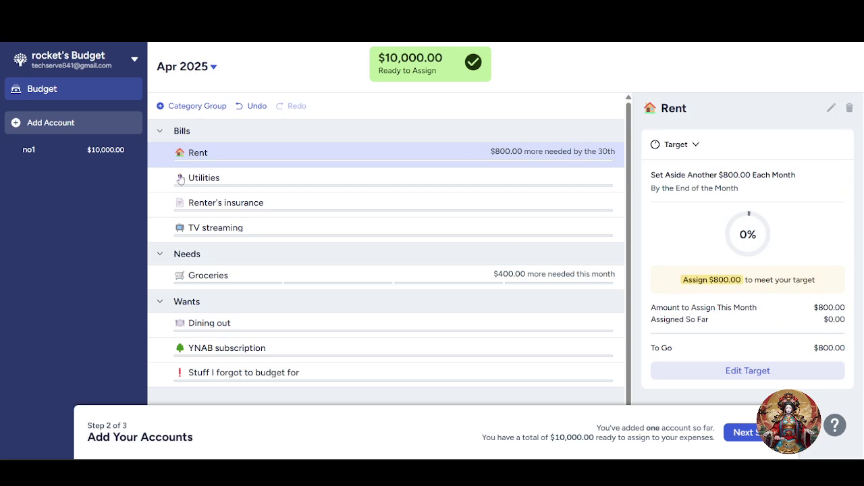
- Create a monthly target of $500 for Utilities, needed by the last day of the month
{"action": "left_click", "coordinate": [419, 184]}
{"action": "left_click", "coordinate": [685, 221]}
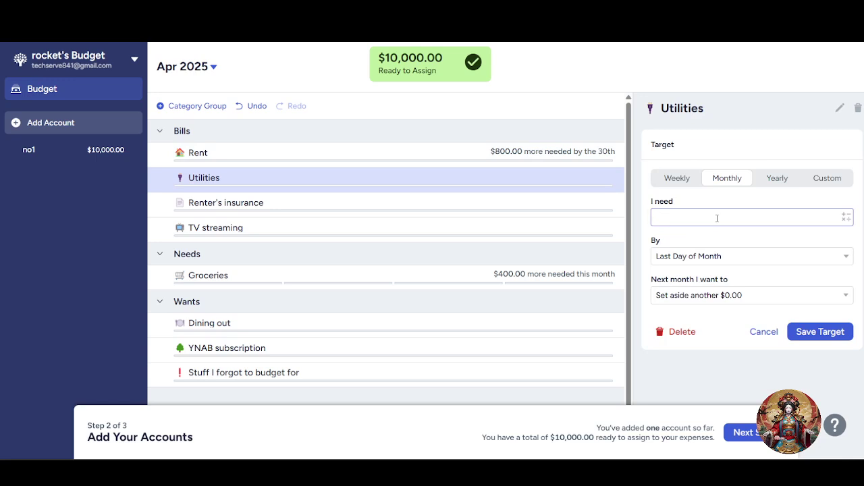
{"action": "type", "text": "500"}
{"action": "left_click", "coordinate": [820, 332]}
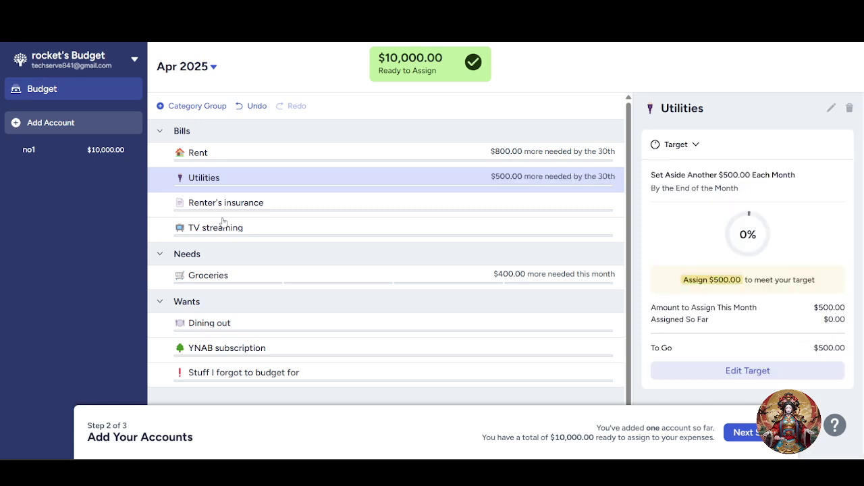
{"action": "left_click", "coordinate": [239, 207]}
{"action": "left_click", "coordinate": [270, 231]}
{"action": "left_click", "coordinate": [270, 230]}
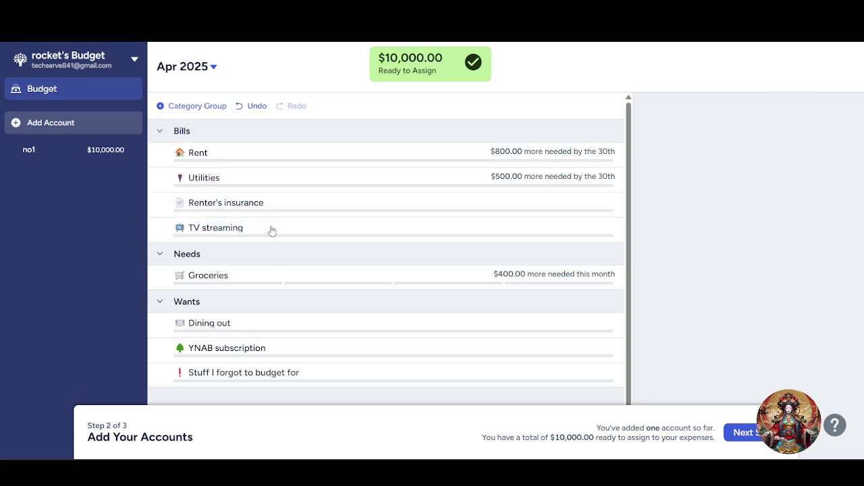
- Set the weekly Groceries target to $300 and check the amount to assign this month
{"action": "left_click", "coordinate": [220, 282]}
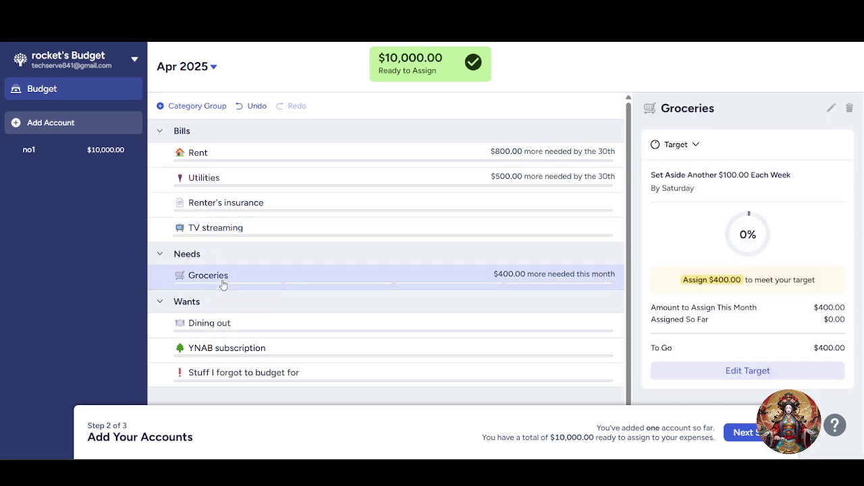
{"action": "left_click", "coordinate": [739, 370]}
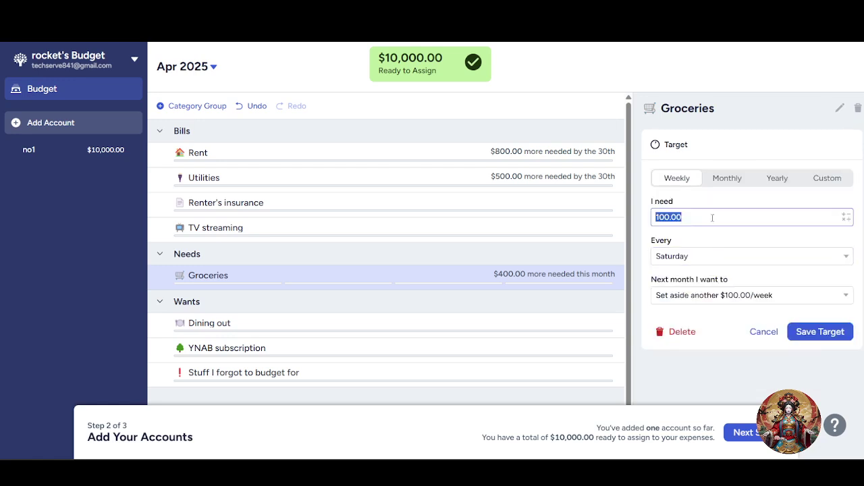
{"action": "key", "text": "BackSpace"}
{"action": "type", "text": "10"}
{"action": "key", "text": "Return"}
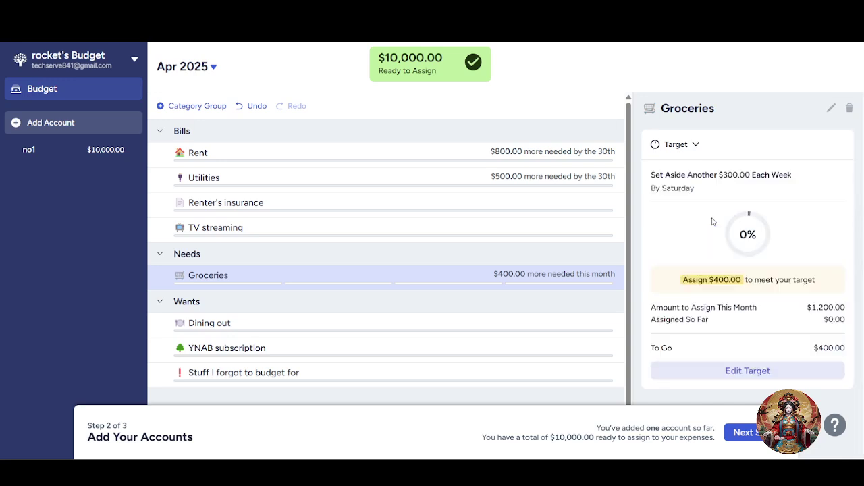
{"action": "left_click_drag", "start_coordinate": [711, 283], "coordinate": [748, 280]}
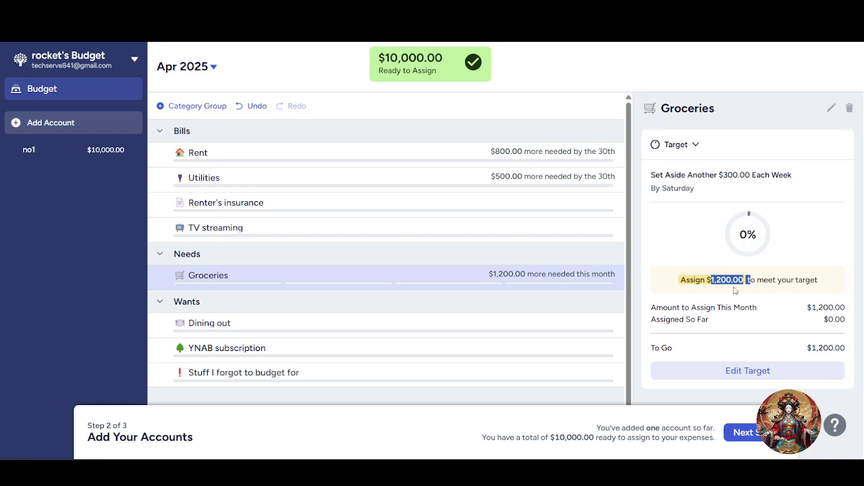
{"action": "left_click_drag", "start_coordinate": [811, 307], "coordinate": [837, 306]}
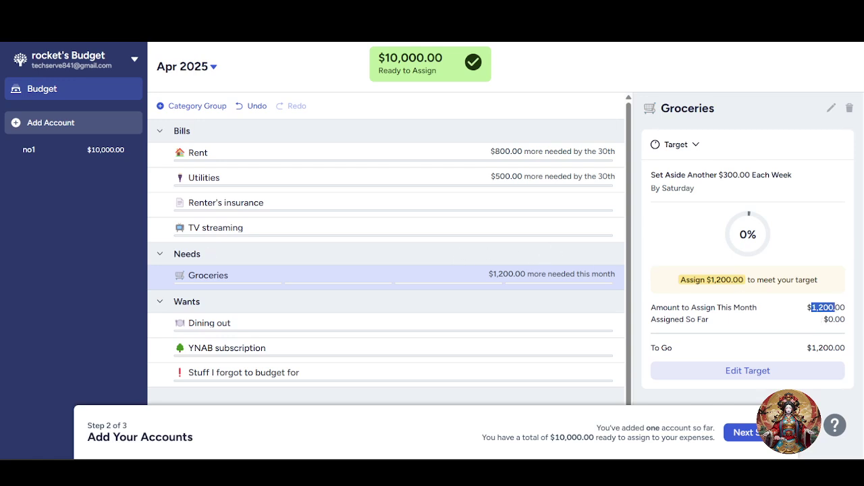
{"action": "scroll", "coordinate": [650, 317], "scroll_direction": "down", "scroll_amount": 1}
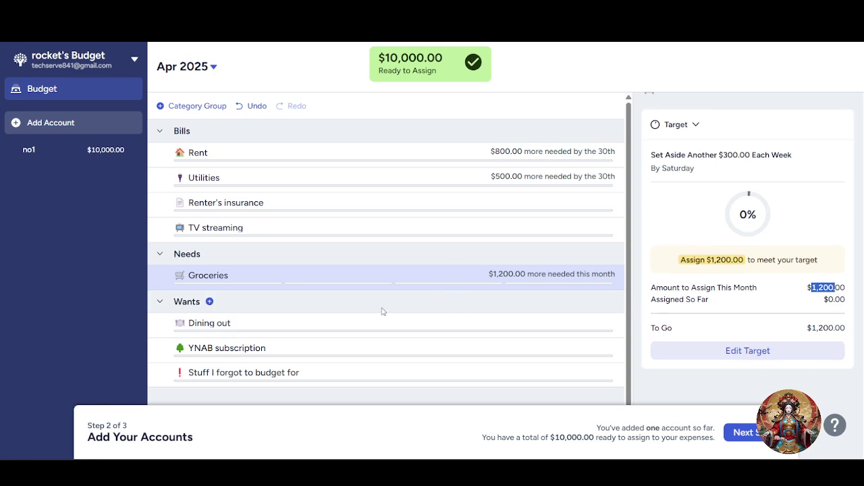
- Check the target details of the Dining out category under Wants and the Groceries category under Needs
{"action": "scroll", "coordinate": [318, 314], "scroll_direction": "down", "scroll_amount": 1}
{"action": "left_click", "coordinate": [283, 306]}
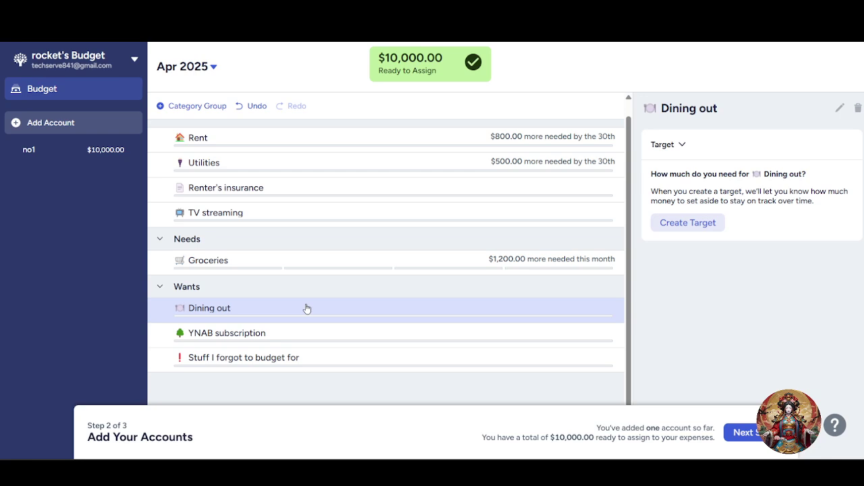
{"action": "scroll", "coordinate": [380, 250], "scroll_direction": "up", "scroll_amount": 1}
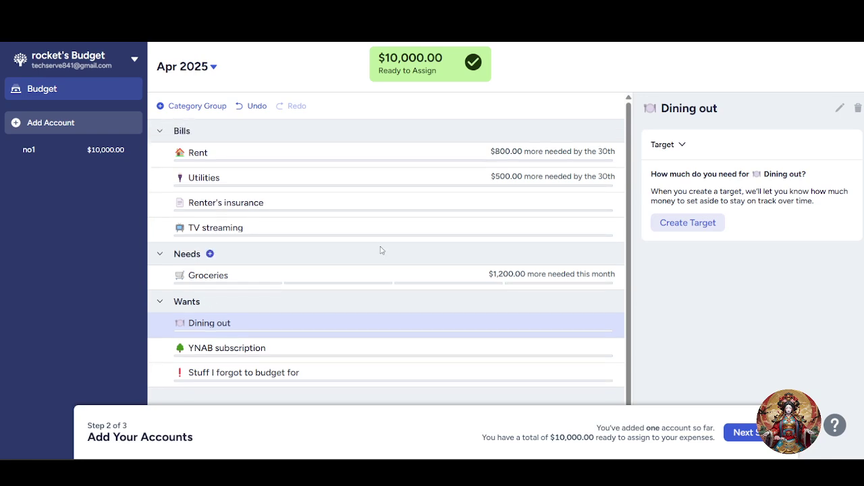
{"action": "left_click", "coordinate": [405, 273]}
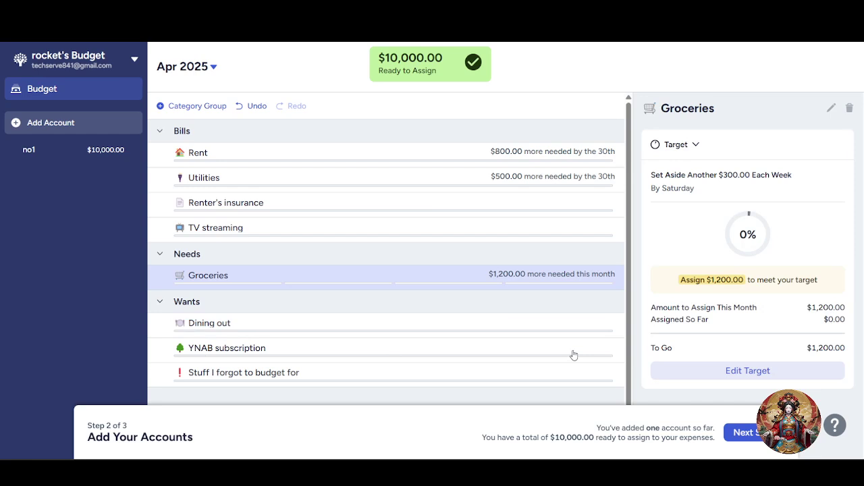
{"action": "scroll", "coordinate": [527, 322], "scroll_direction": "down", "scroll_amount": 1}
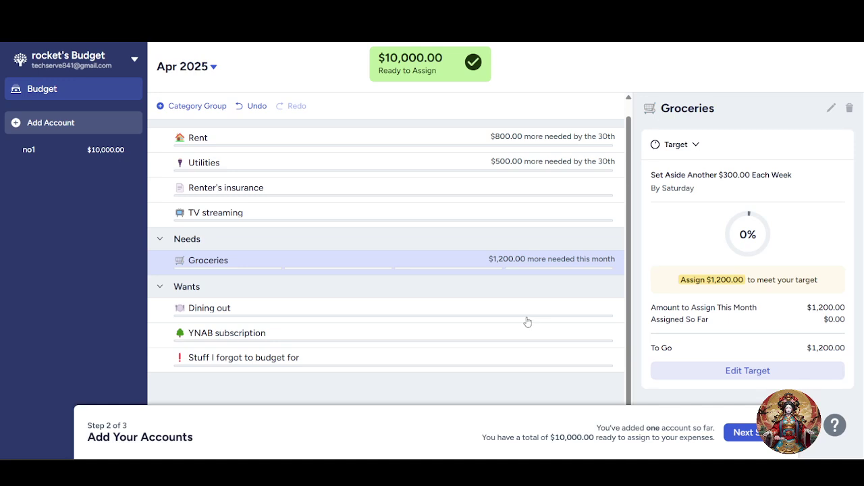
{"action": "scroll", "coordinate": [527, 322], "scroll_direction": "up", "scroll_amount": 1}
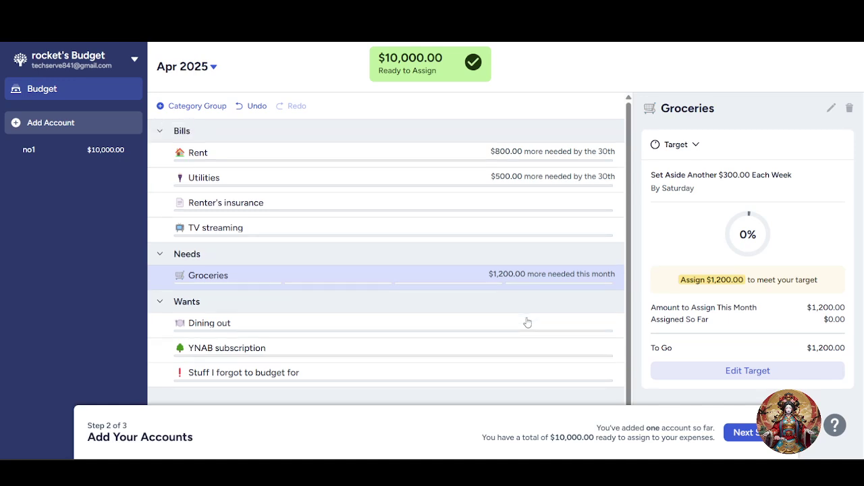
- Rename the Rent category in the Bills group to "Mortagage"
{"action": "left_click", "coordinate": [257, 152]}
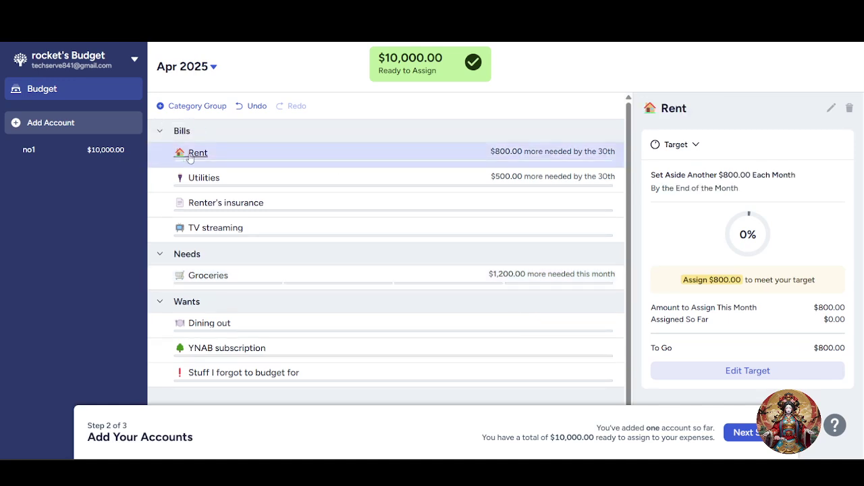
{"action": "left_click", "coordinate": [190, 157]}
{"action": "double_click", "coordinate": [177, 190]}
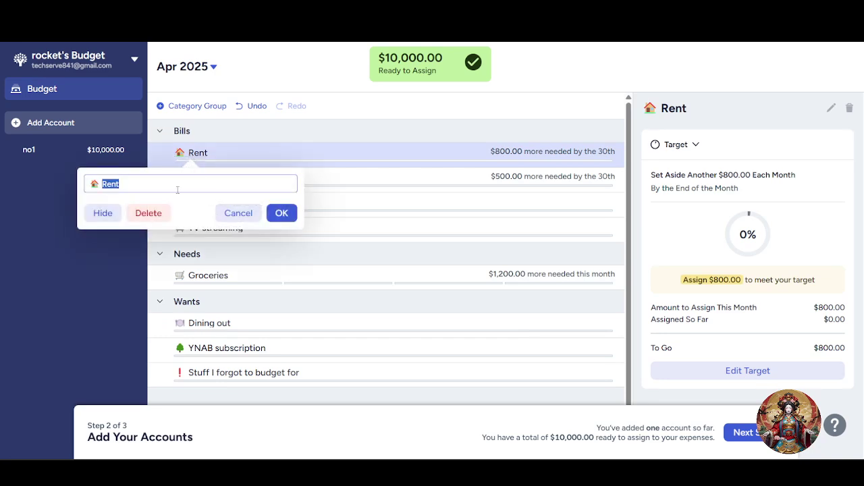
{"action": "key", "text": "BackSpace"}
{"action": "type", "text": "Mortagage"}
{"action": "left_click", "coordinate": [282, 215]}
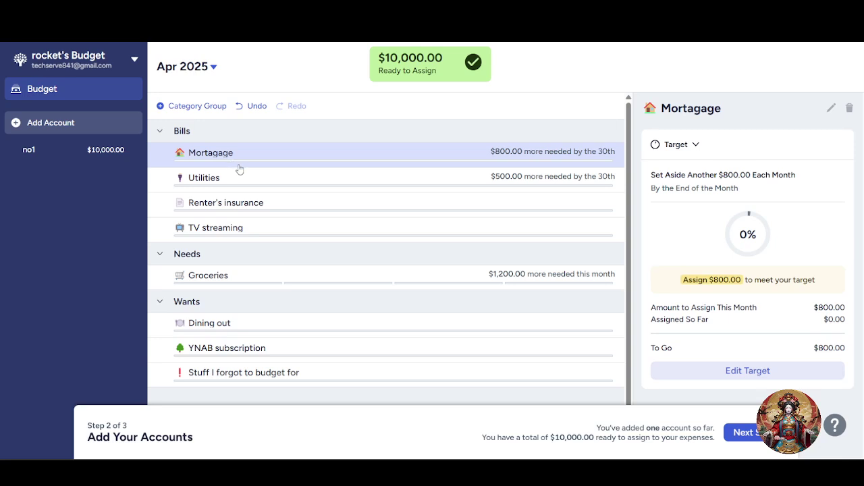
- Look over the category list and view the target details of Renter's insurance
{"action": "scroll", "coordinate": [221, 330], "scroll_direction": "down", "scroll_amount": 1}
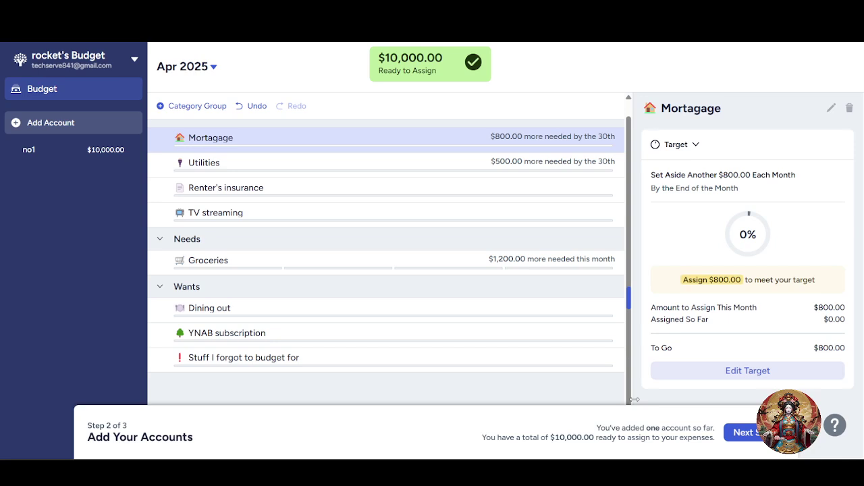
{"action": "scroll", "coordinate": [540, 373], "scroll_direction": "up", "scroll_amount": 1}
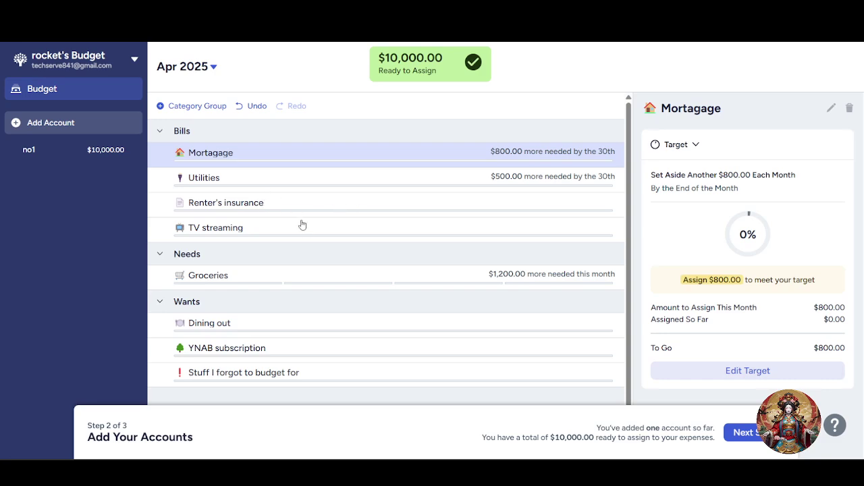
{"action": "scroll", "coordinate": [302, 227], "scroll_direction": "down", "scroll_amount": 1}
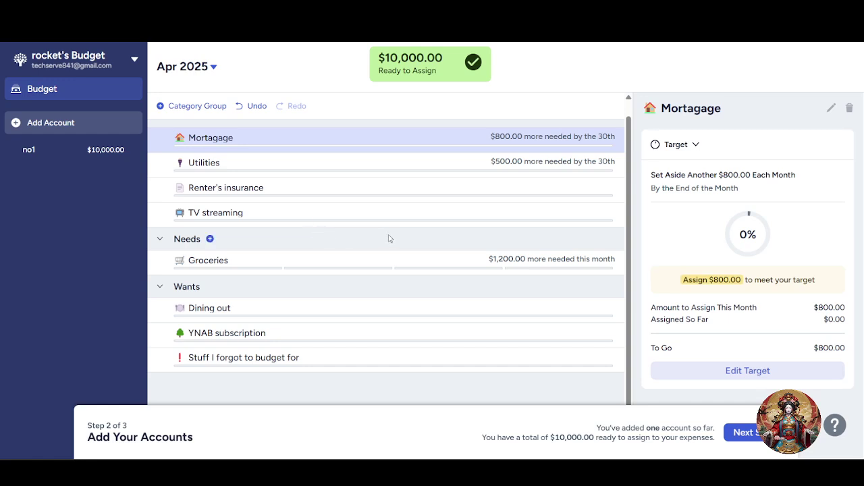
{"action": "left_click", "coordinate": [385, 183]}
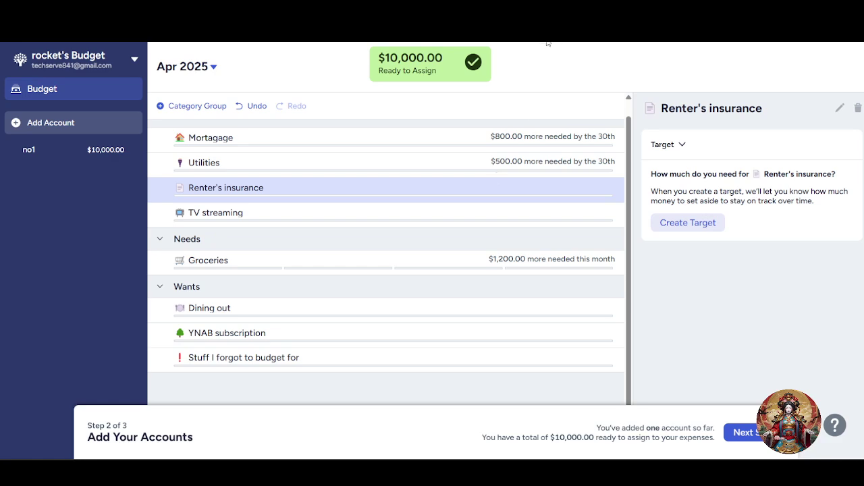
- Search the web for "google play store YNAB" in a new browser tab and view the YNAB app's Google Play page
{"action": "key", "text": "ctrl+t"}
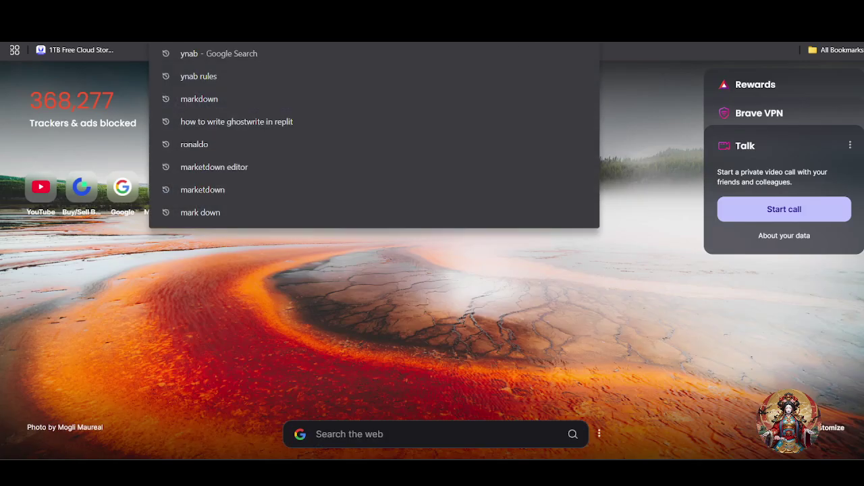
{"action": "type", "text": "hoohlr"}
{"action": "key", "text": "BackSpace"}
{"action": "key", "text": "BackSpace"}
{"action": "key", "text": "BackSpace"}
{"action": "key", "text": "BackSpace"}
{"action": "key", "text": "BackSpace"}
{"action": "key", "text": "BackSpace"}
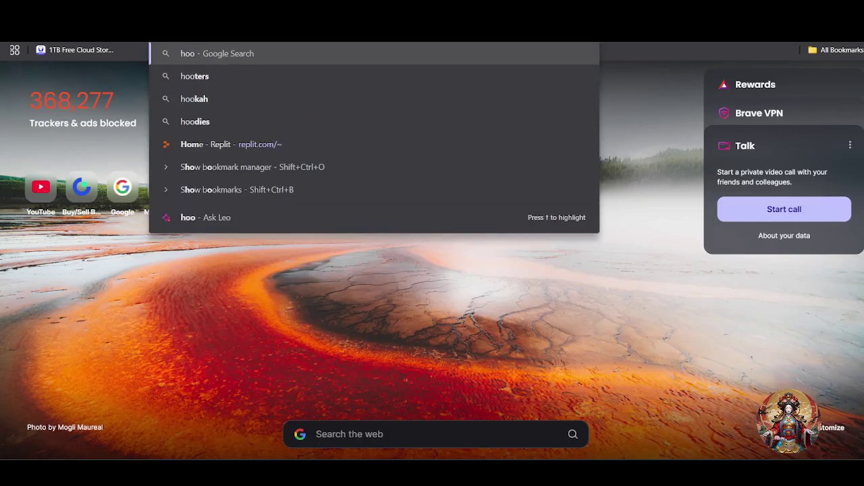
{"action": "type", "text": "google play store s"}
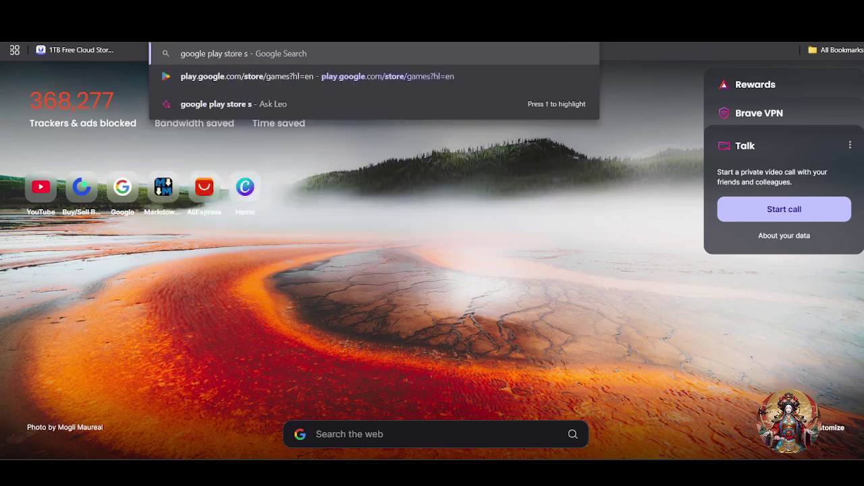
{"action": "key", "text": "BackSpace"}
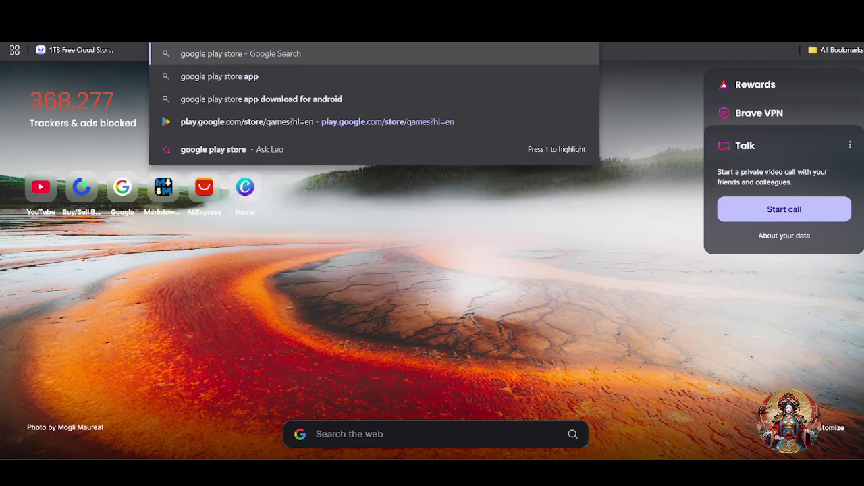
{"action": "type", "text": "YNAB"}
{"action": "key", "text": "Return"}
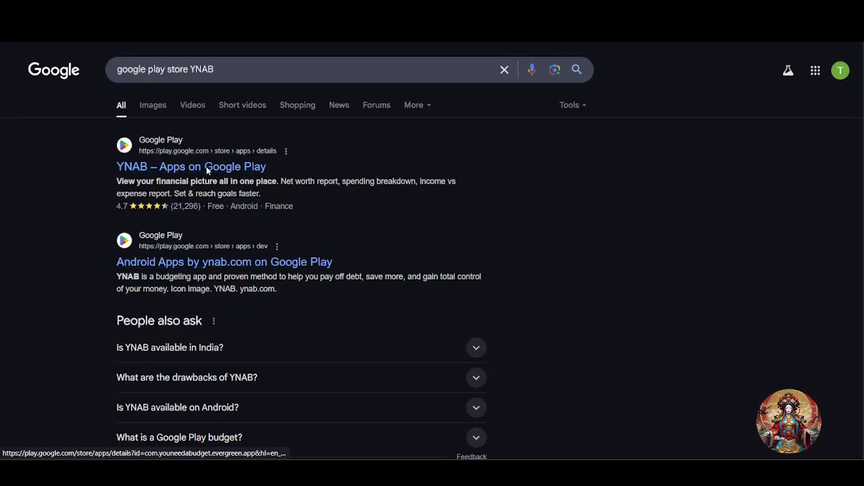
{"action": "left_click", "coordinate": [206, 166]}
{"action": "scroll", "coordinate": [267, 317], "scroll_direction": "down", "scroll_amount": 3}
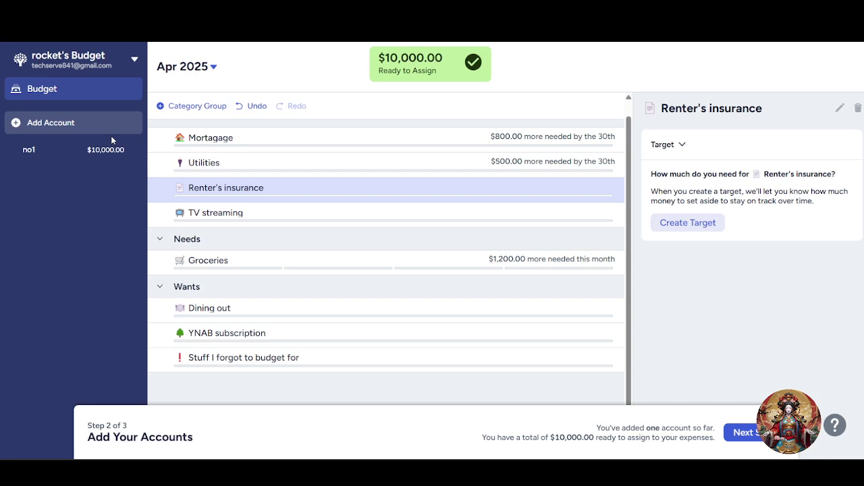
- Read the "How to Get Help in YNAB" article, covering the email, in-app messaging and response time sections
{"action": "left_click", "coordinate": [115, 64]}
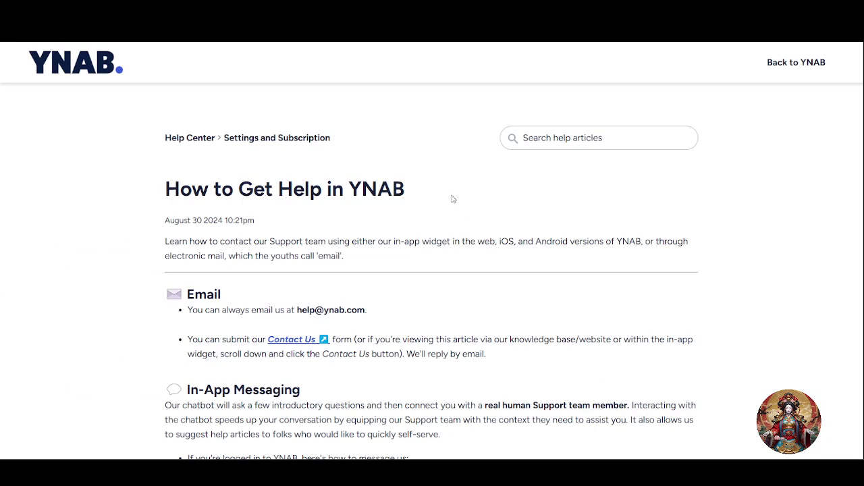
{"action": "scroll", "coordinate": [452, 209], "scroll_direction": "down", "scroll_amount": 5}
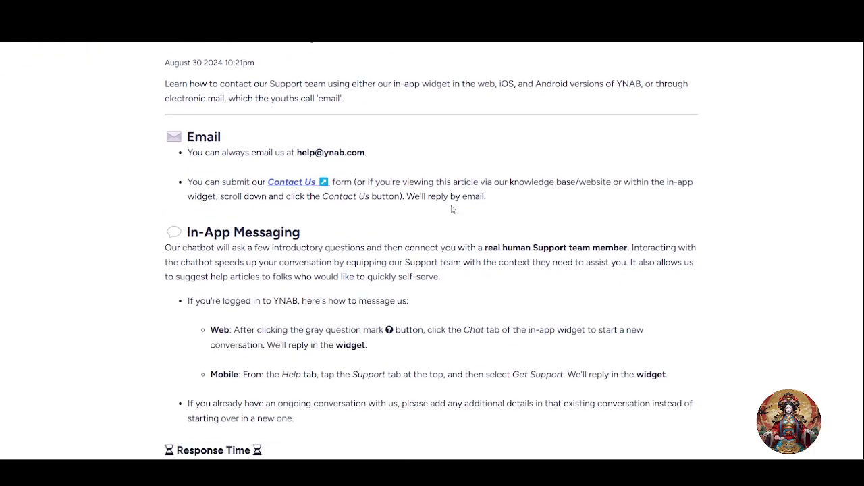
{"action": "scroll", "coordinate": [454, 199], "scroll_direction": "up", "scroll_amount": 5}
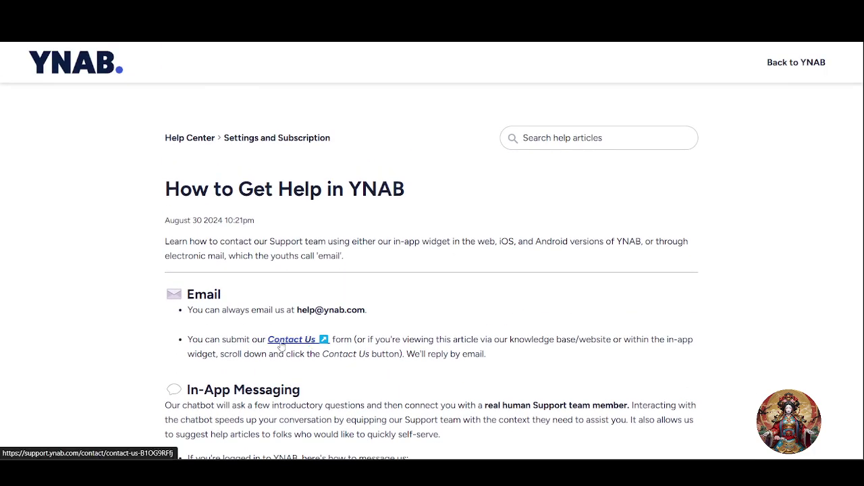
{"action": "scroll", "coordinate": [476, 199], "scroll_direction": "down", "scroll_amount": 8}
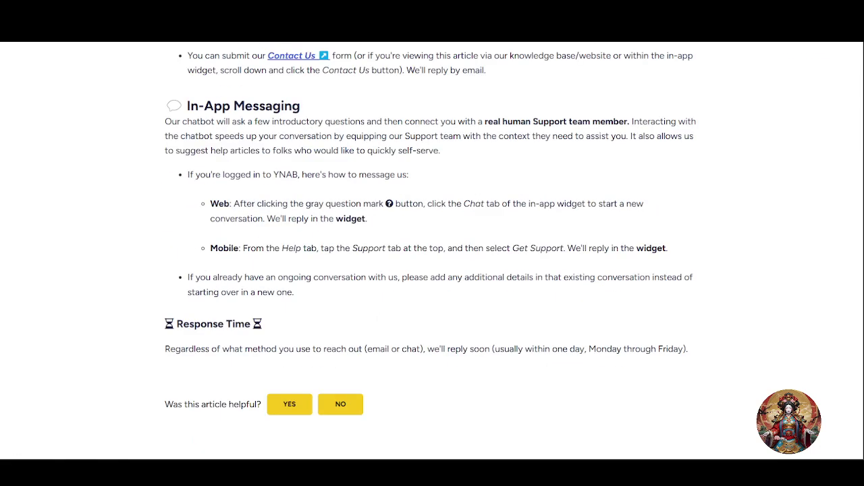
- Open YouTube in a new browser tab and search it for "ynab"
{"action": "key", "text": "ctrl+t"}
{"action": "type", "text": "y"}
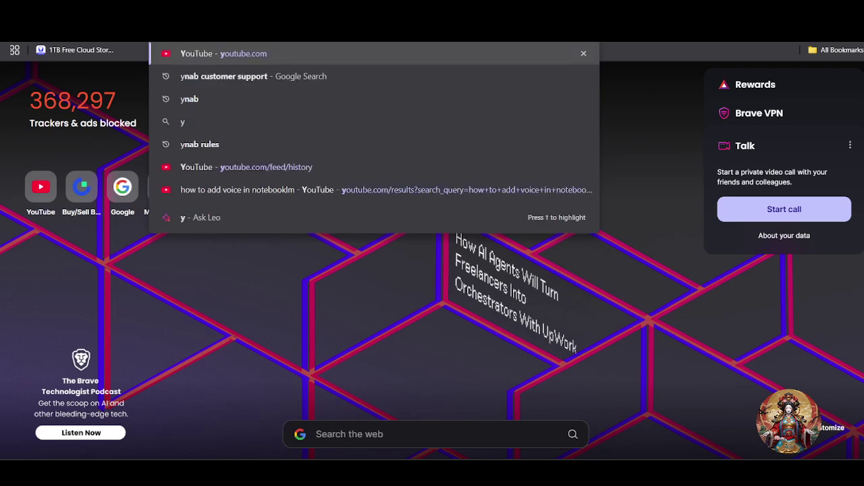
{"action": "key", "text": "Return"}
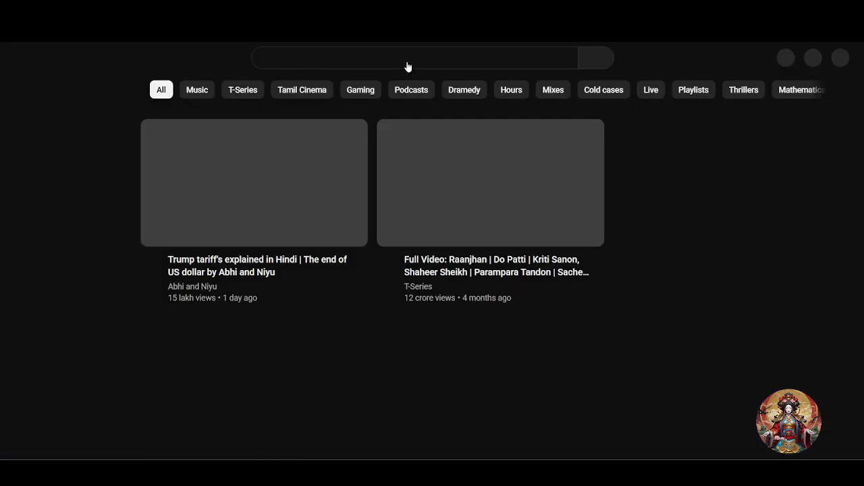
{"action": "left_click", "coordinate": [411, 58]}
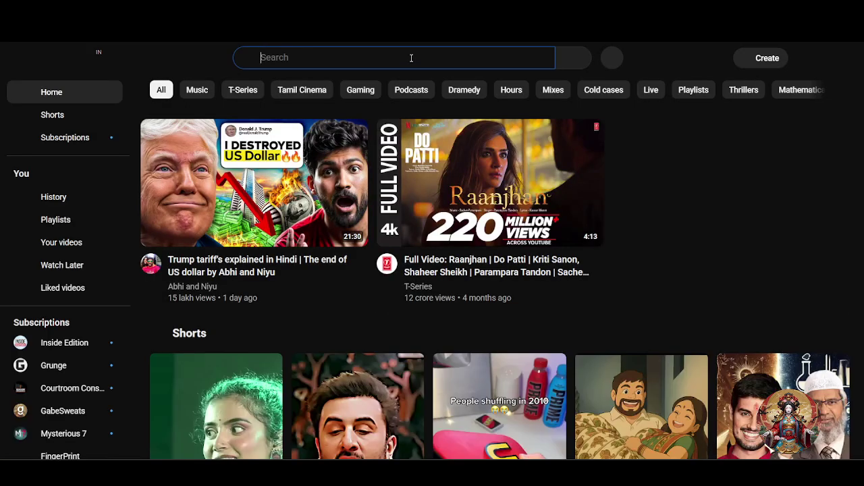
{"action": "type", "text": "ynab"}
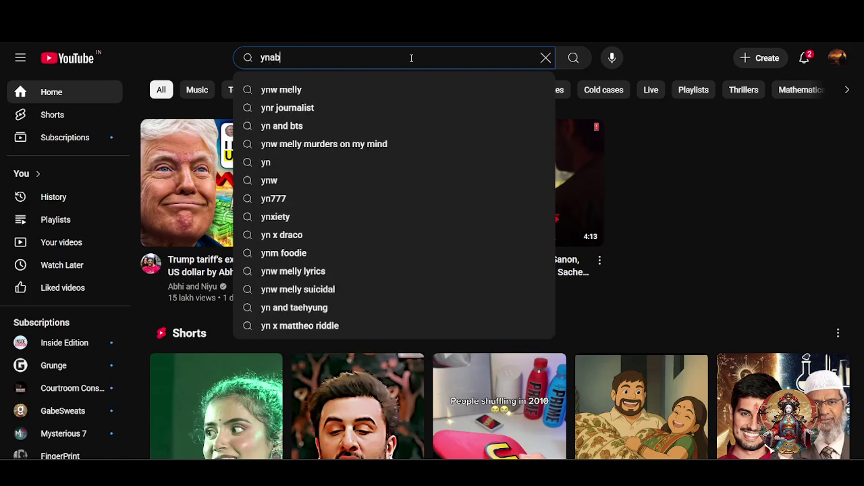
{"action": "key", "text": "Return"}
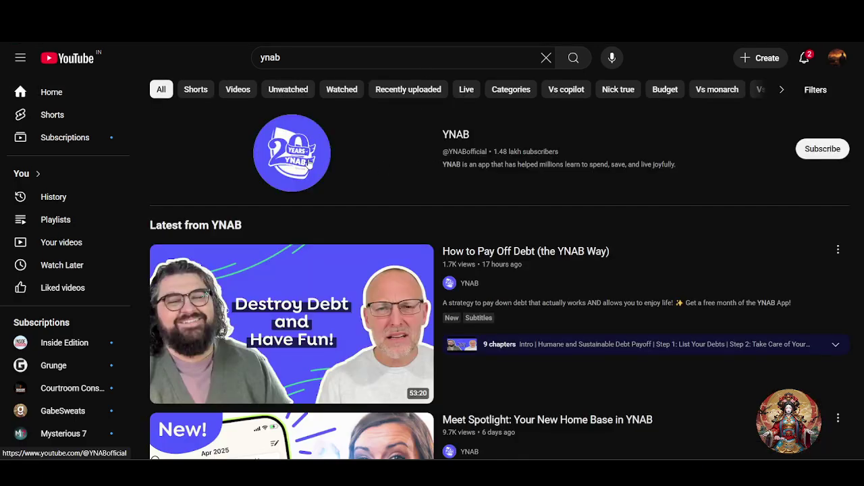
- Open the official YNAB channel and browse its videos
{"action": "left_click", "coordinate": [308, 164]}
{"action": "left_click", "coordinate": [250, 303]}
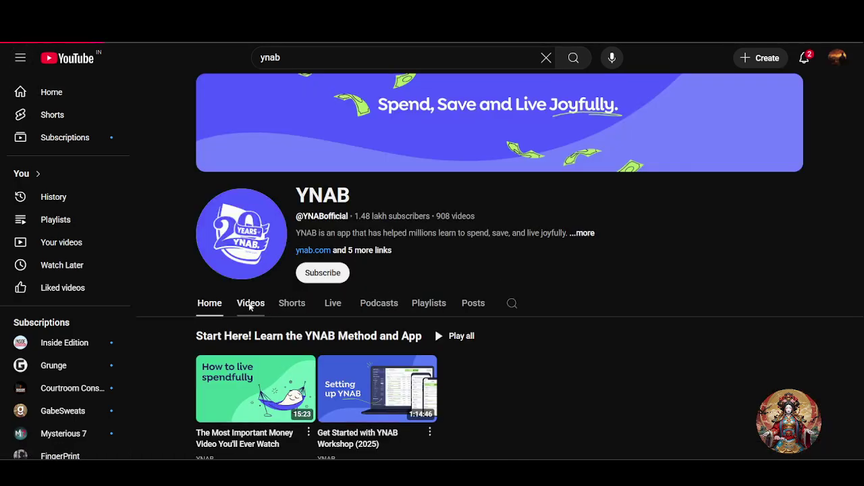
{"action": "scroll", "coordinate": [330, 290], "scroll_direction": "down", "scroll_amount": 2}
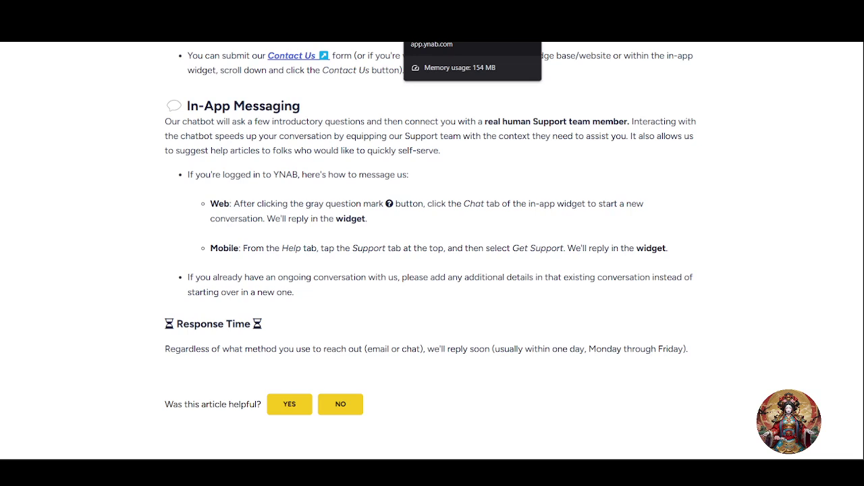
- Switch back to the YNAB budget and open its Budget Settings
{"action": "left_click", "coordinate": [440, 9]}
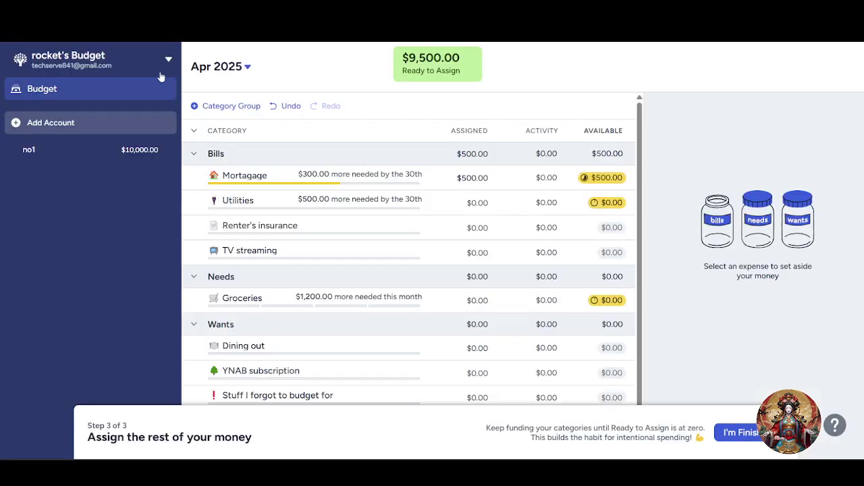
{"action": "left_click", "coordinate": [95, 62]}
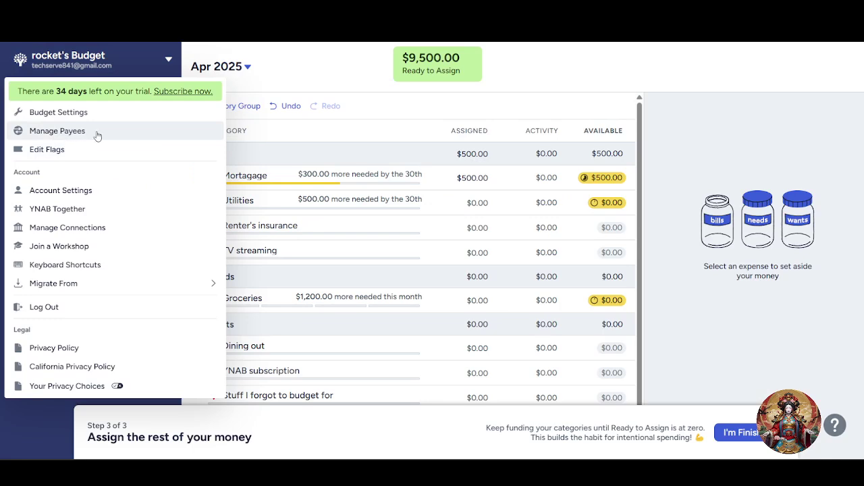
{"action": "left_click", "coordinate": [66, 115]}
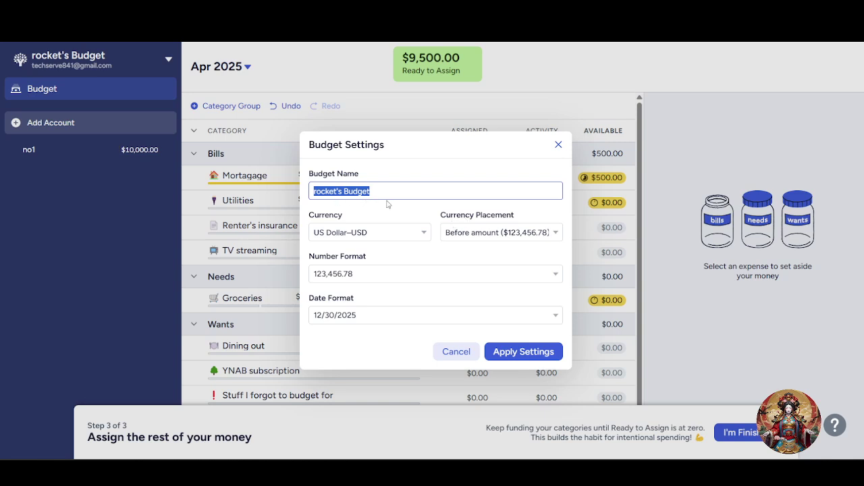
- Look through the available currencies in the Budget Settings and close the list without choosing another one
{"action": "left_click", "coordinate": [405, 237]}
{"action": "left_click", "coordinate": [407, 237]}
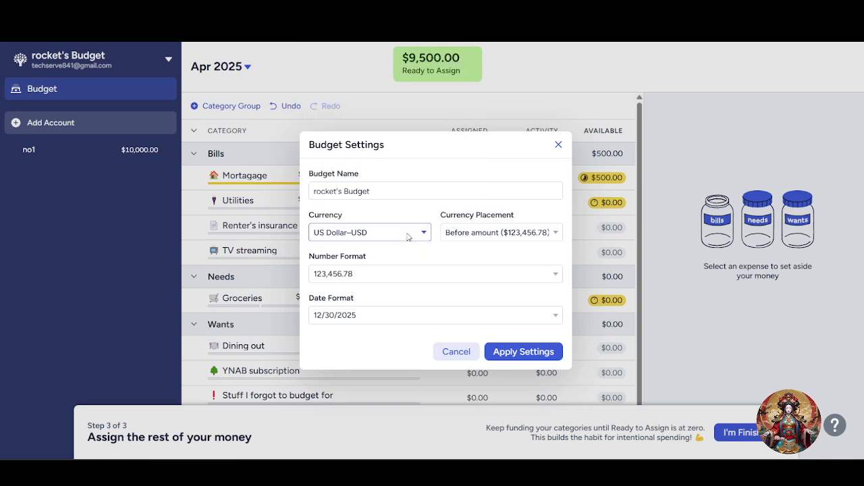
{"action": "left_click", "coordinate": [407, 237]}
{"action": "scroll", "coordinate": [405, 196], "scroll_direction": "down", "scroll_amount": 1}
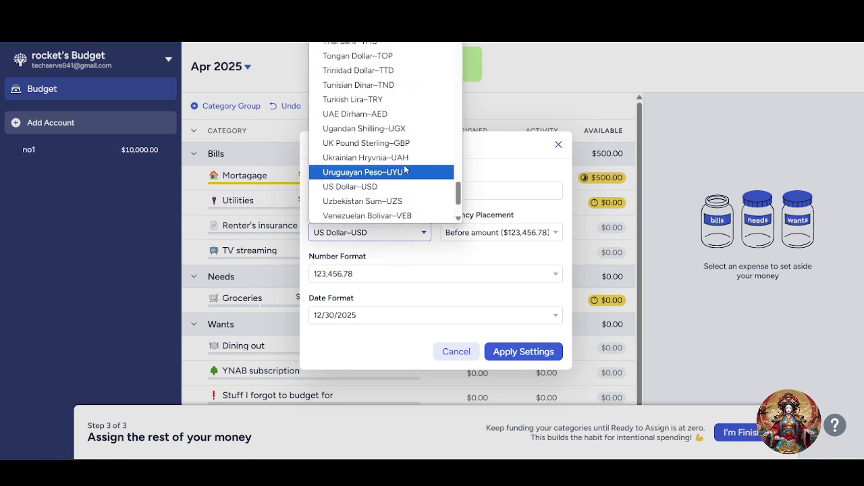
{"action": "left_click", "coordinate": [395, 257]}
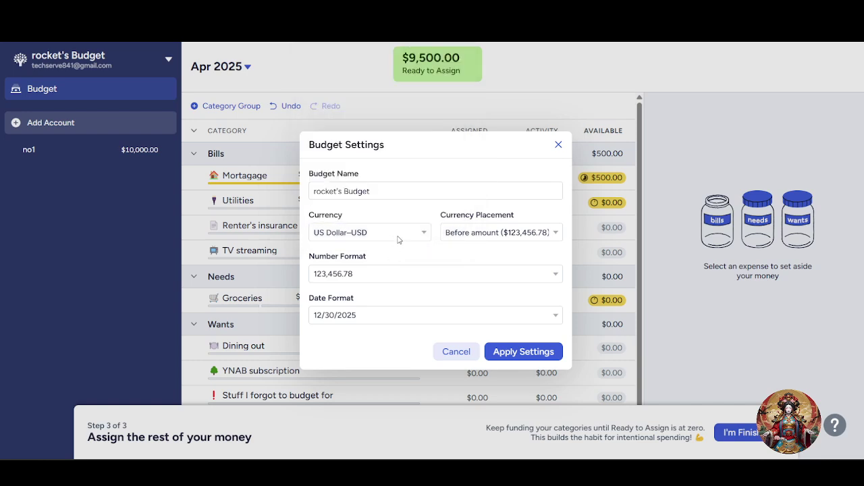
- Look through the currency and currency placement options, keeping US Dollar–USD and Before amount ($123,456.78)
{"action": "left_click", "coordinate": [398, 236]}
{"action": "scroll", "coordinate": [358, 186], "scroll_direction": "down", "scroll_amount": 3}
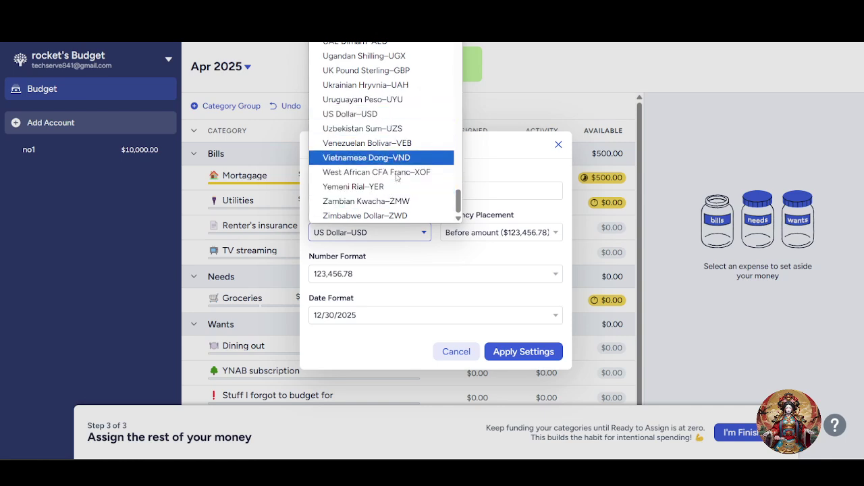
{"action": "left_click", "coordinate": [378, 231]}
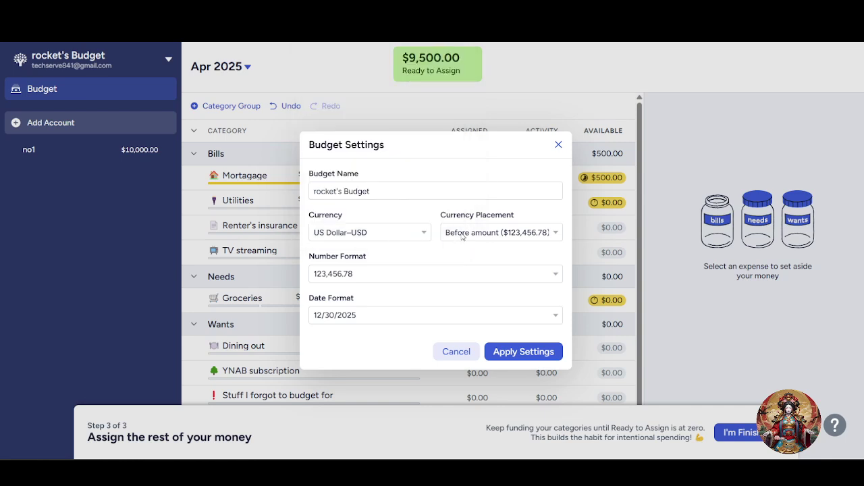
{"action": "left_click", "coordinate": [493, 236]}
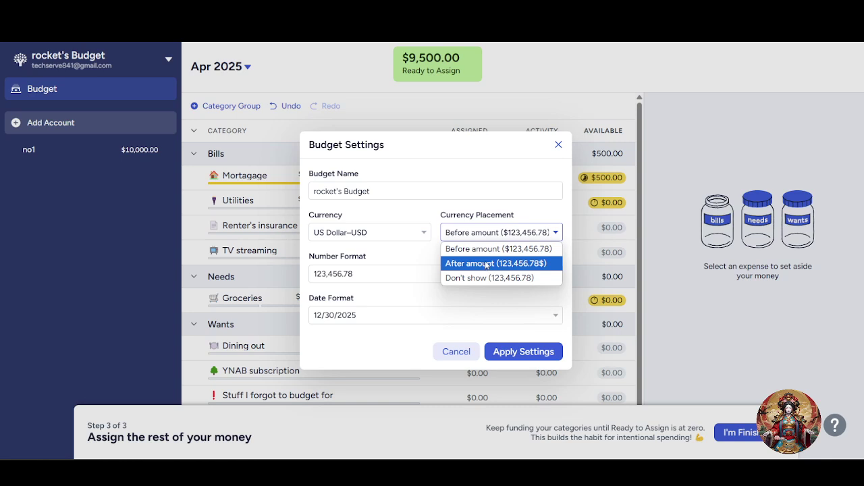
{"action": "left_click", "coordinate": [505, 248]}
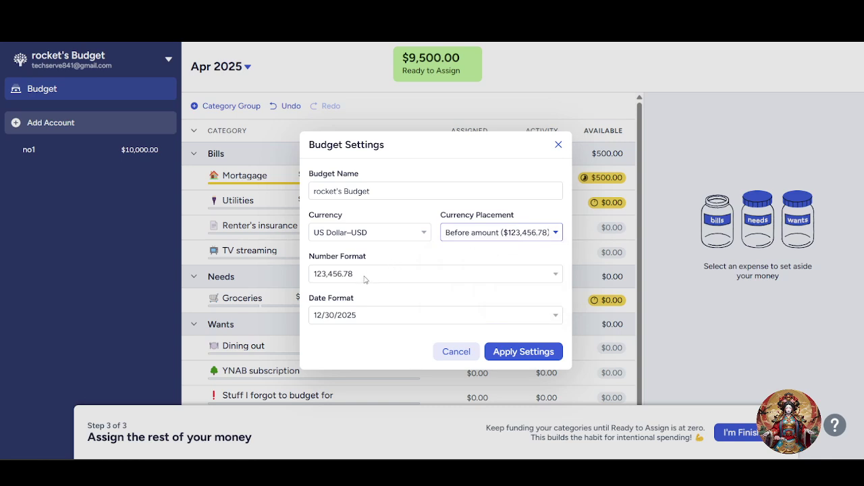
- Look through the number format and date format options and close the Budget Settings without applying changes
{"action": "left_click", "coordinate": [373, 277]}
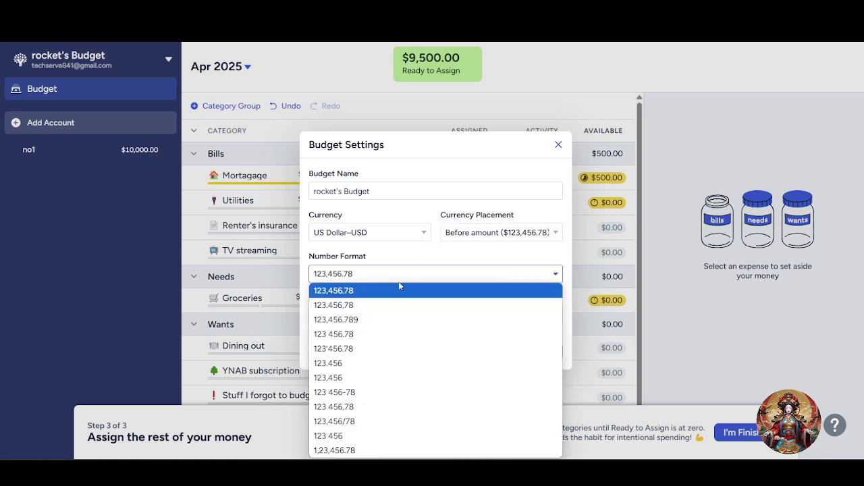
{"action": "left_click", "coordinate": [401, 279]}
{"action": "left_click", "coordinate": [327, 277]}
{"action": "left_click", "coordinate": [377, 277]}
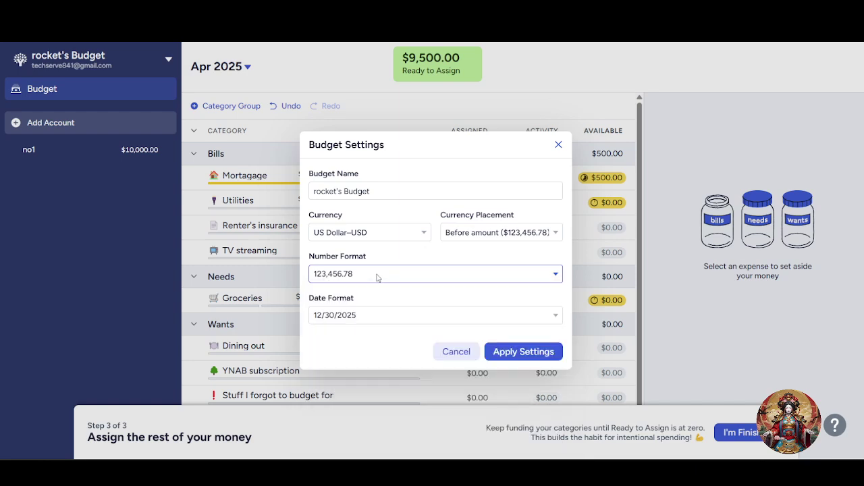
{"action": "left_click", "coordinate": [407, 312]}
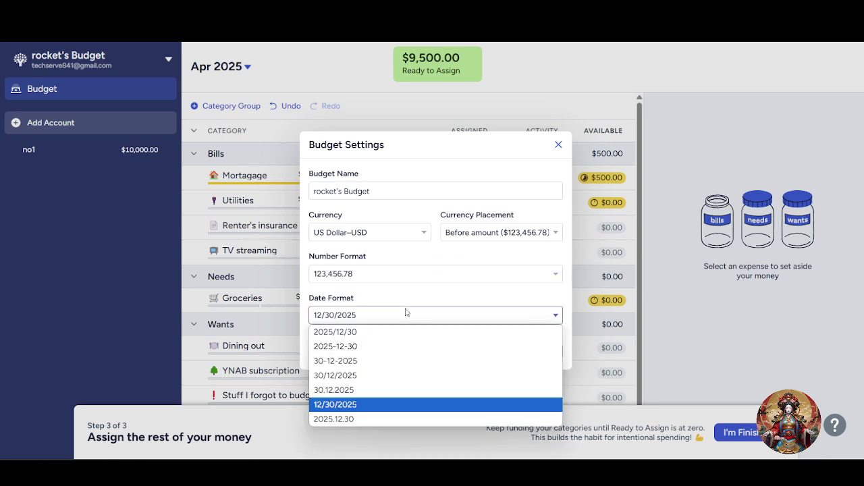
{"action": "left_click", "coordinate": [407, 313]}
{"action": "left_click", "coordinate": [473, 280]}
{"action": "left_click", "coordinate": [480, 267]}
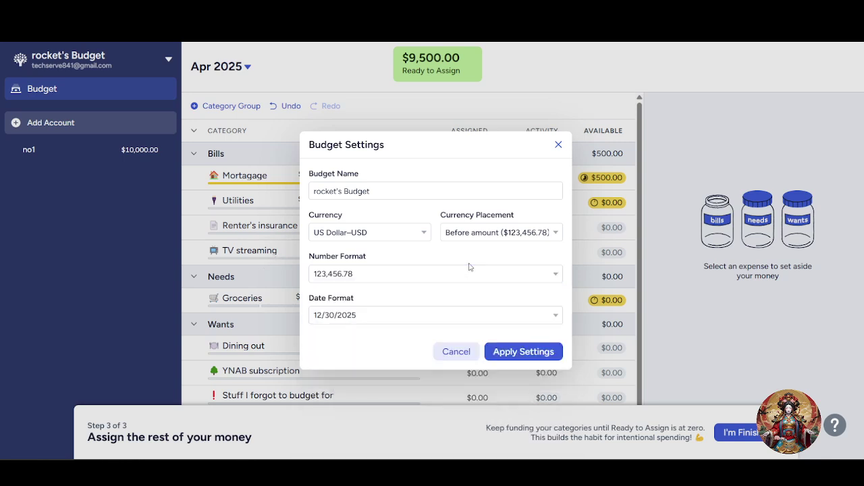
{"action": "left_click", "coordinate": [558, 144]}
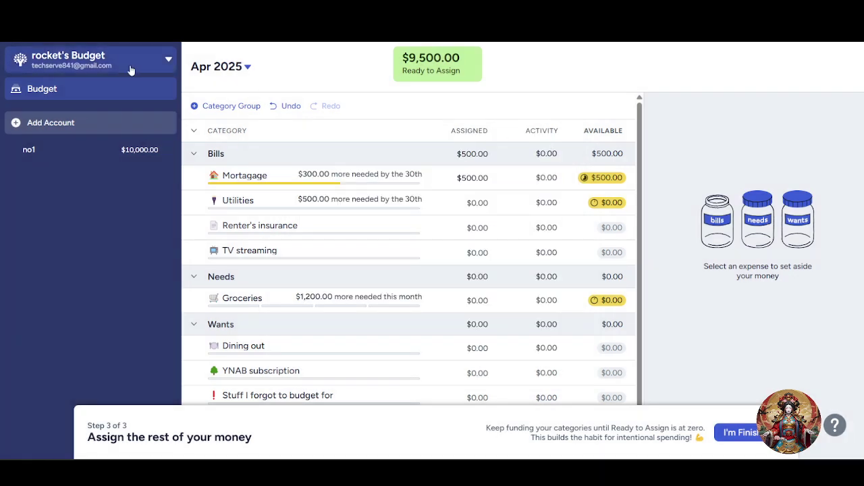
- Open Manage Payees and select the Transfer : no1 payee to view its renaming rules
{"action": "left_click", "coordinate": [135, 59]}
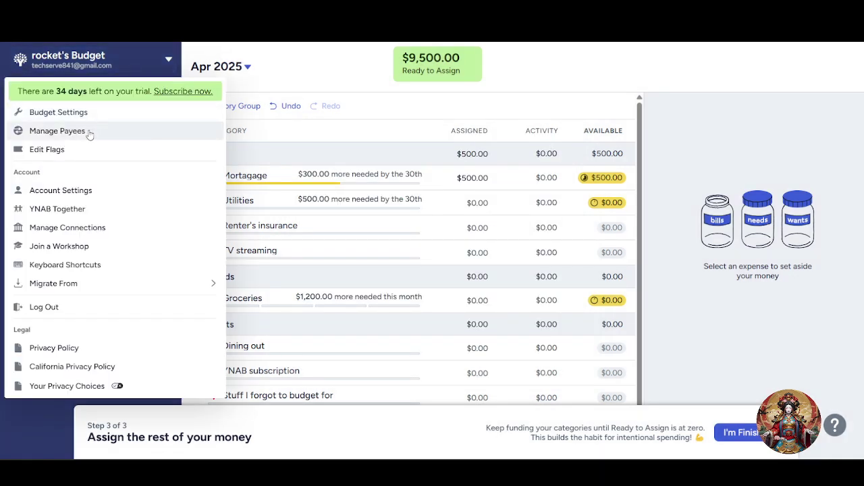
{"action": "left_click", "coordinate": [56, 131]}
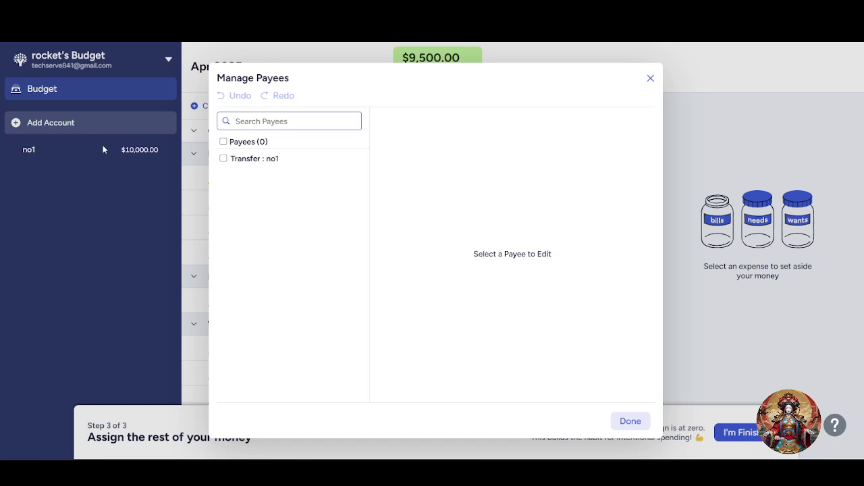
{"action": "left_click", "coordinate": [223, 160]}
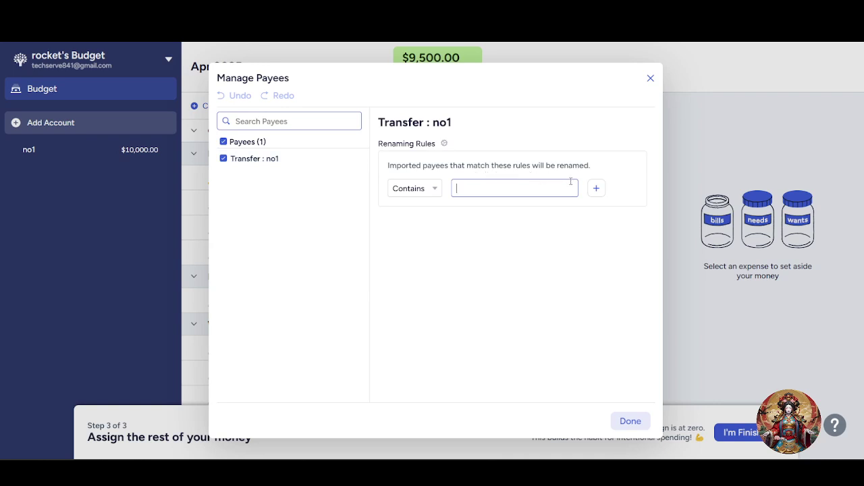
- Try a renaming rule with the text "3r" for the Transfer : no1 payee and close Manage Payees
{"action": "left_click", "coordinate": [432, 189]}
{"action": "left_click", "coordinate": [414, 221]}
{"action": "left_click", "coordinate": [497, 191]}
{"action": "type", "text": "3r"}
{"action": "key", "text": "Escape"}
- Open YNAB Together and read how members can be invited and budgets shared
{"action": "left_click", "coordinate": [88, 60]}
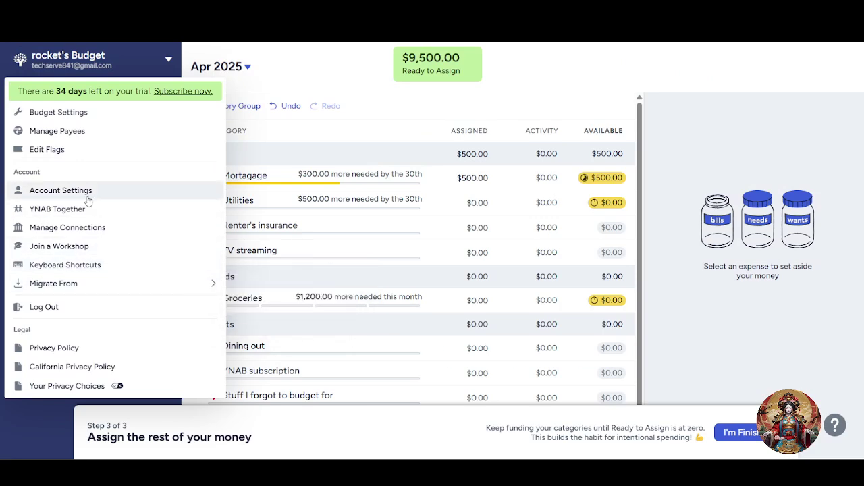
{"action": "left_click", "coordinate": [92, 215]}
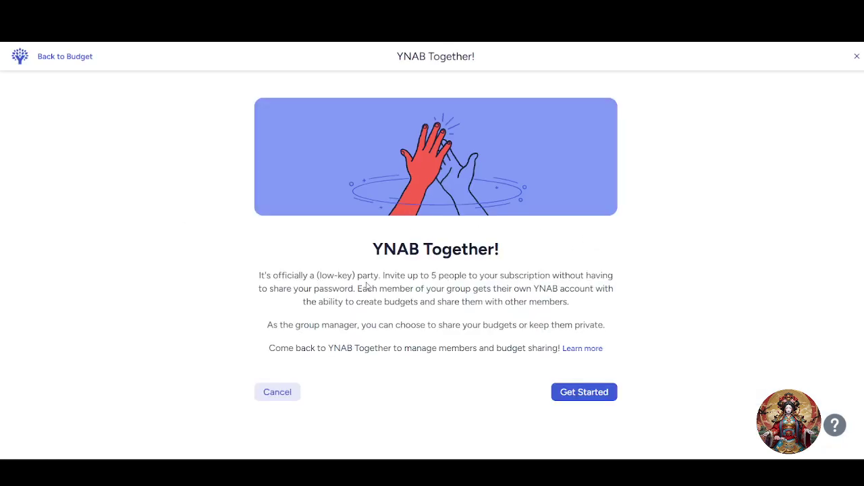
{"action": "left_click_drag", "start_coordinate": [414, 279], "coordinate": [541, 312]}
{"action": "left_click", "coordinate": [585, 318]}
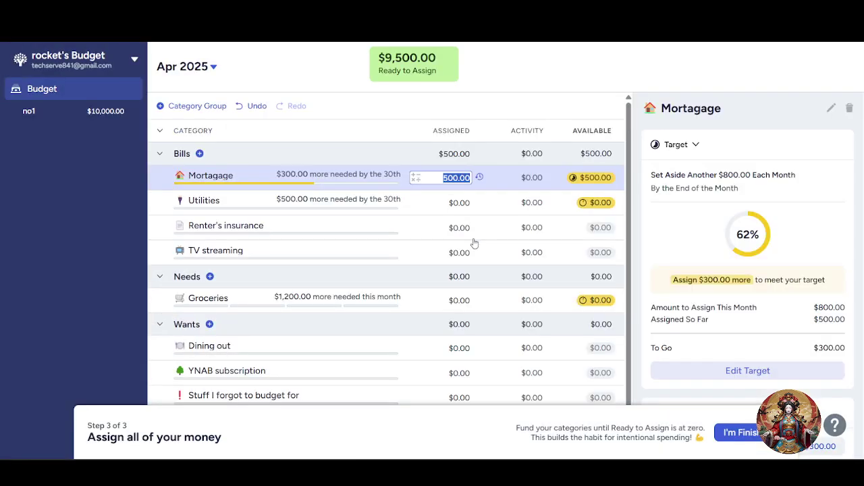
- Assign $300.00 to the Utilities category for Apr 2025
{"action": "left_click", "coordinate": [477, 227]}
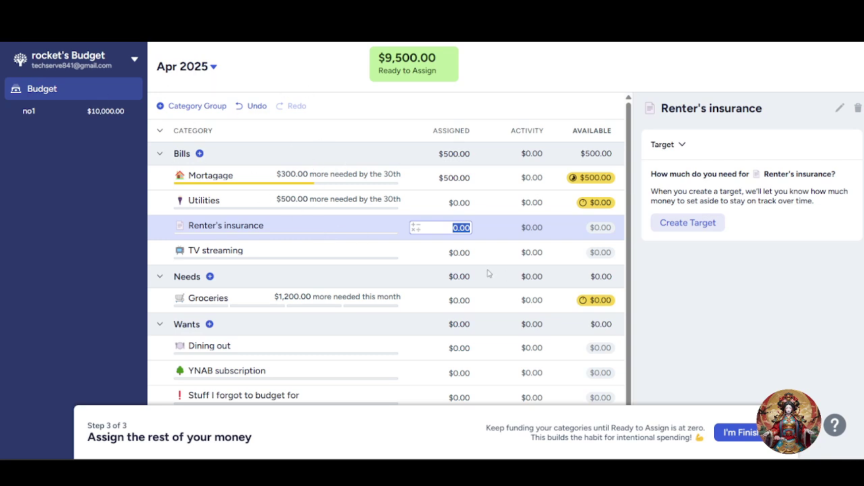
{"action": "left_click", "coordinate": [461, 204]}
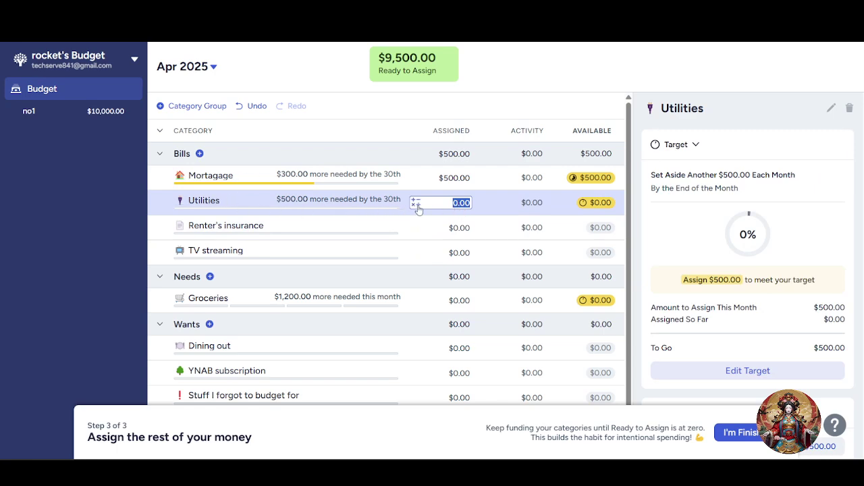
{"action": "left_click", "coordinate": [458, 207]}
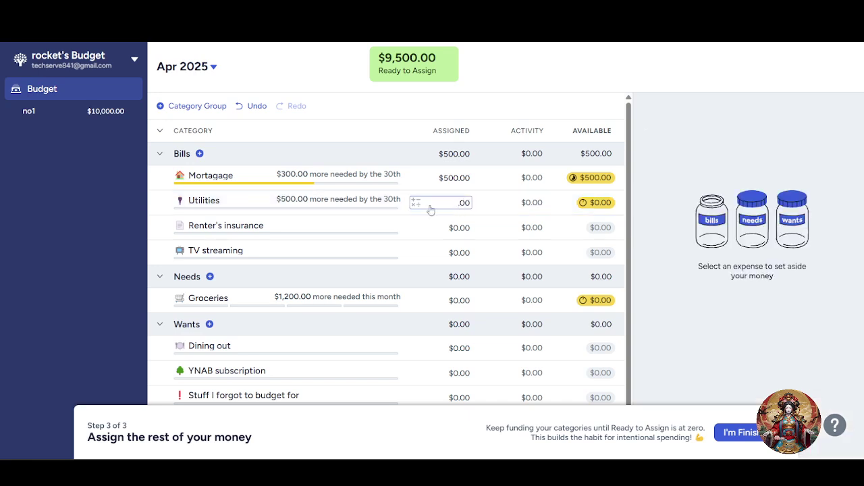
{"action": "key", "text": "Return"}
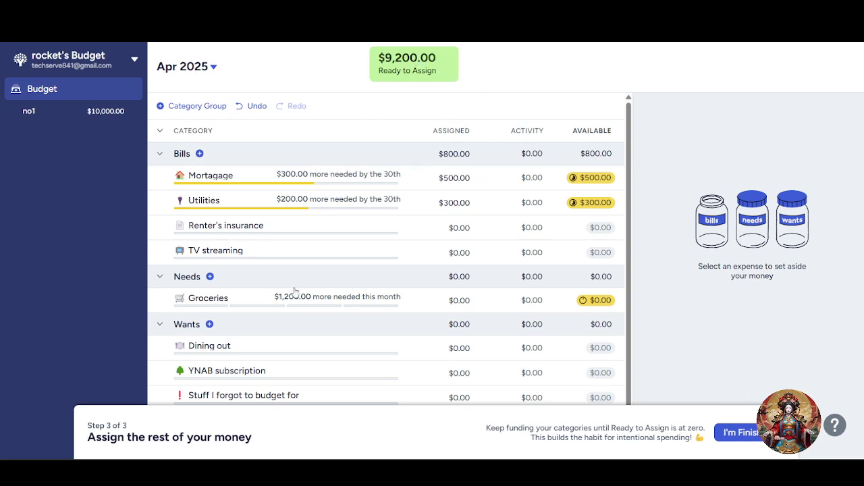
- Select the Renter's insurance category and view its target options
{"action": "left_click", "coordinate": [460, 228]}
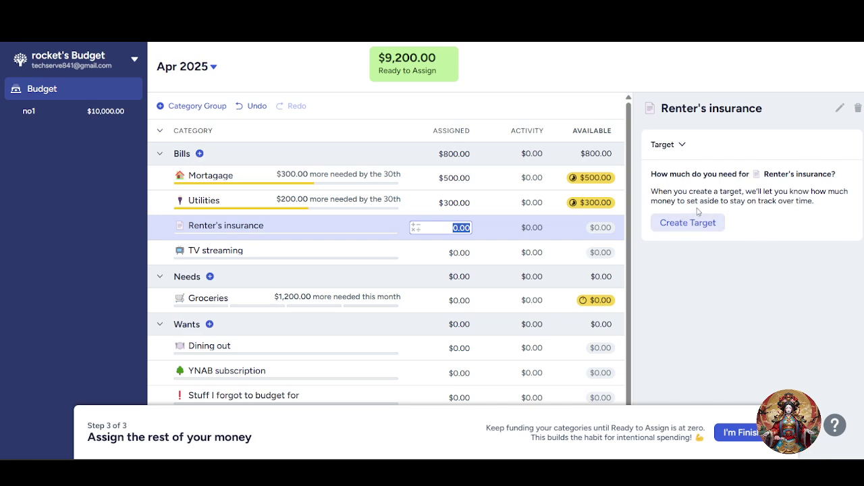
{"action": "left_click", "coordinate": [736, 271]}
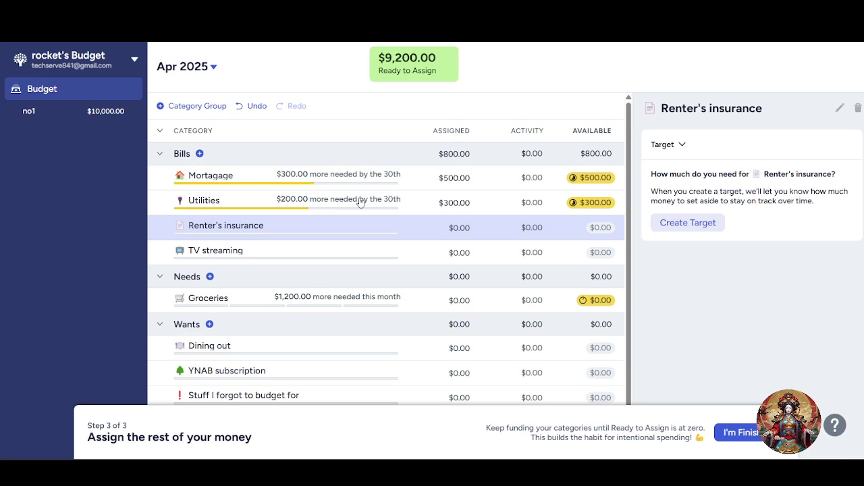
{"action": "left_click", "coordinate": [68, 62]}
{"action": "left_click", "coordinate": [68, 61]}
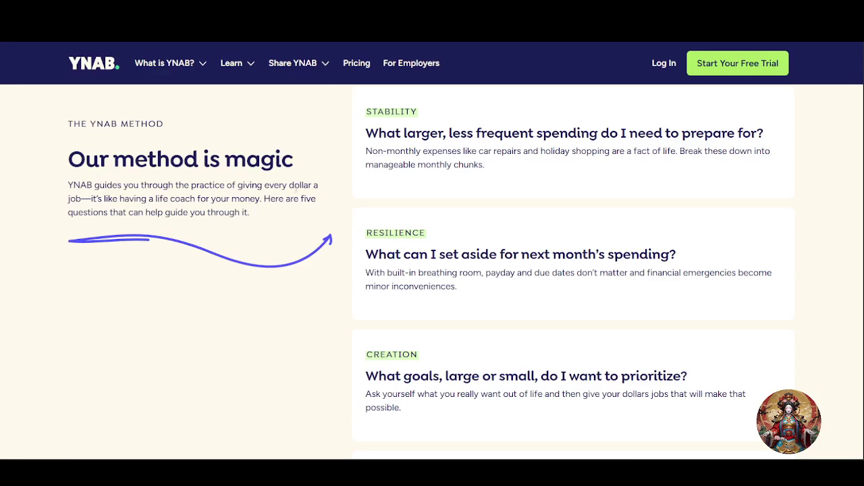
- Examine the YNAB website, including the YNAB Method, user statistics, testimonials, goals and footer links
{"action": "scroll", "coordinate": [336, 216], "scroll_direction": "up", "scroll_amount": 2}
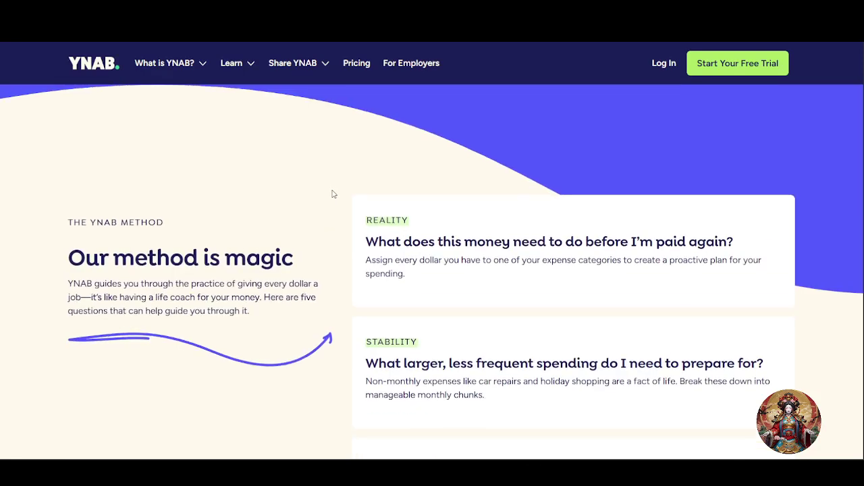
{"action": "scroll", "coordinate": [332, 190], "scroll_direction": "up", "scroll_amount": 5}
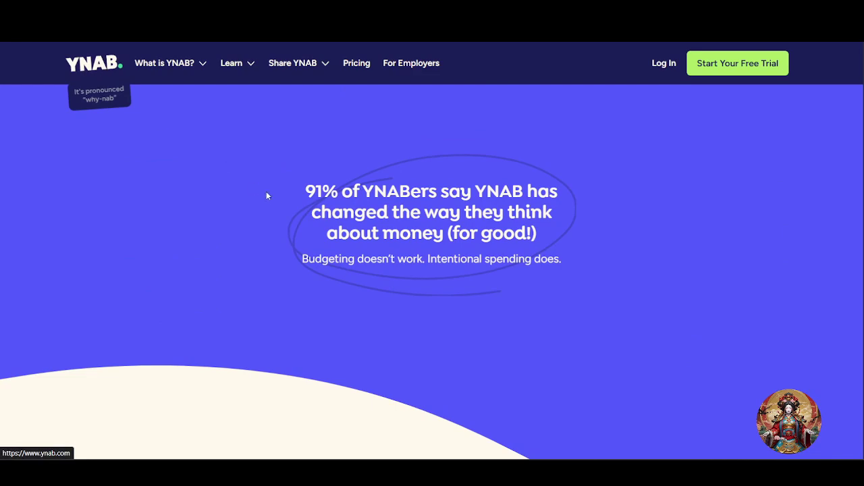
{"action": "scroll", "coordinate": [270, 194], "scroll_direction": "up", "scroll_amount": 5}
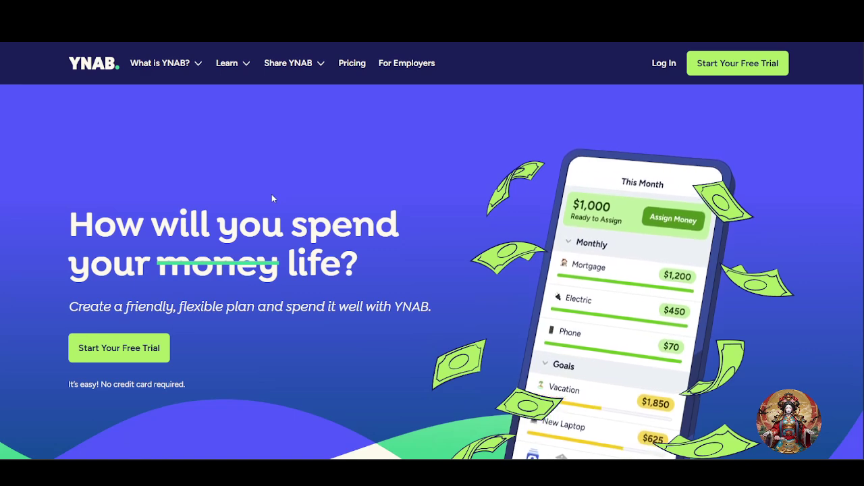
{"action": "scroll", "coordinate": [270, 200], "scroll_direction": "down", "scroll_amount": 2}
{"action": "scroll", "coordinate": [270, 204], "scroll_direction": "down", "scroll_amount": 5}
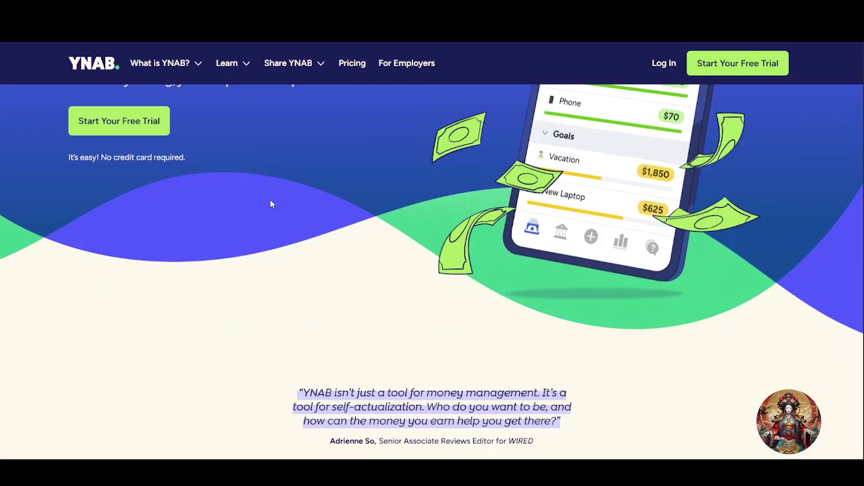
{"action": "scroll", "coordinate": [269, 203], "scroll_direction": "down", "scroll_amount": 5}
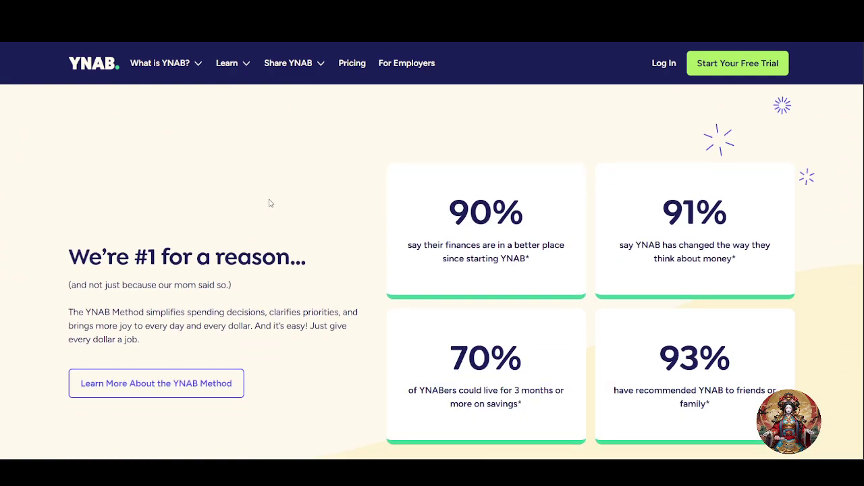
{"action": "scroll", "coordinate": [269, 202], "scroll_direction": "down", "scroll_amount": 2}
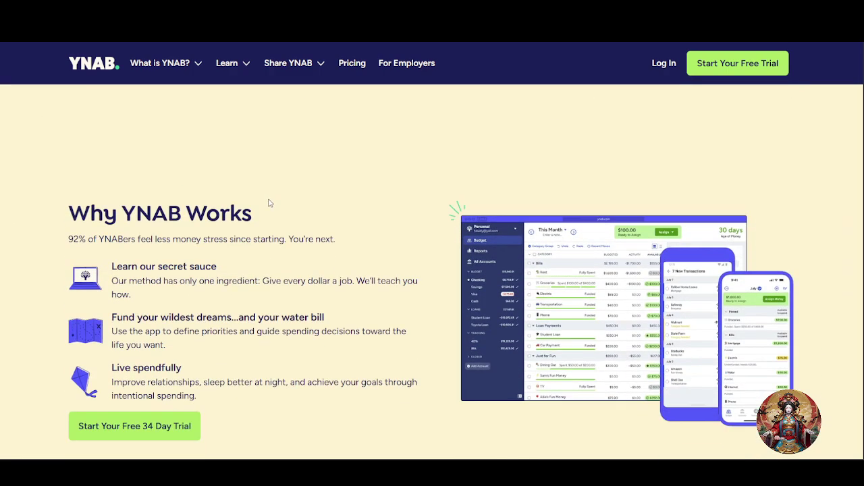
{"action": "scroll", "coordinate": [268, 203], "scroll_direction": "down", "scroll_amount": 2}
{"action": "scroll", "coordinate": [269, 201], "scroll_direction": "down", "scroll_amount": 3}
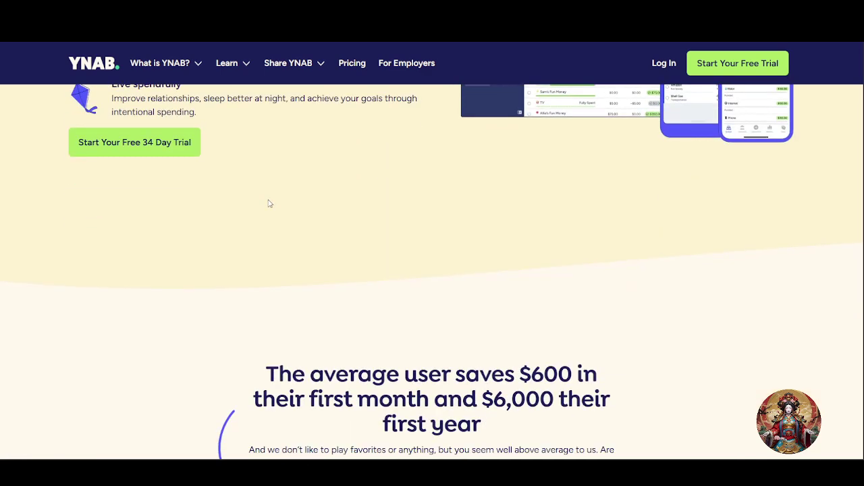
{"action": "scroll", "coordinate": [269, 204], "scroll_direction": "down", "scroll_amount": 2}
{"action": "scroll", "coordinate": [270, 205], "scroll_direction": "up", "scroll_amount": 3}
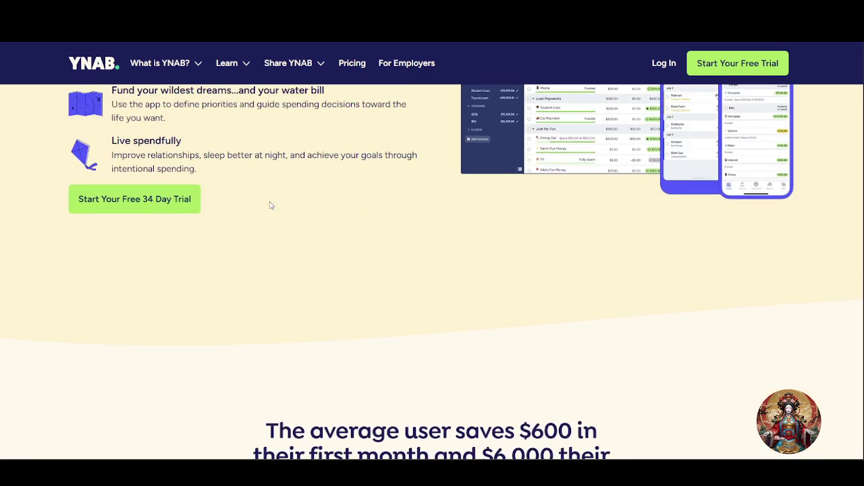
{"action": "scroll", "coordinate": [270, 205], "scroll_direction": "down", "scroll_amount": 7}
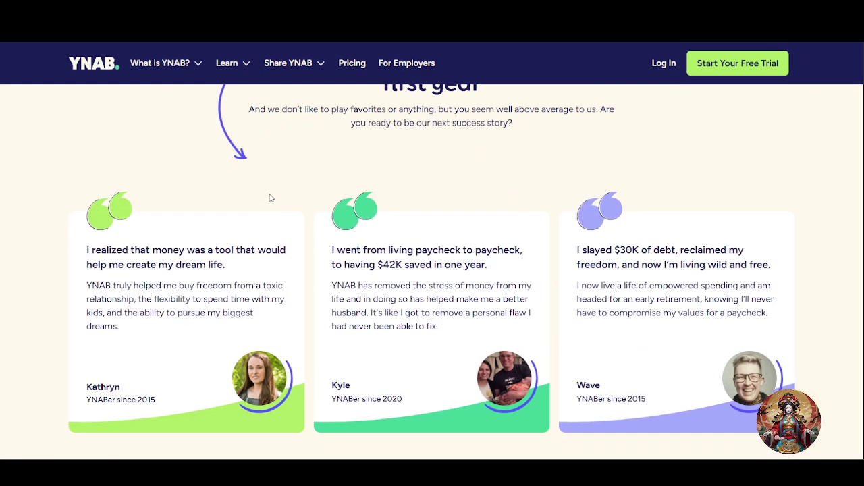
{"action": "scroll", "coordinate": [270, 197], "scroll_direction": "down", "scroll_amount": 2}
{"action": "scroll", "coordinate": [270, 197], "scroll_direction": "up", "scroll_amount": 4}
{"action": "scroll", "coordinate": [272, 191], "scroll_direction": "down", "scroll_amount": 1}
{"action": "scroll", "coordinate": [273, 191], "scroll_direction": "up", "scroll_amount": 10}
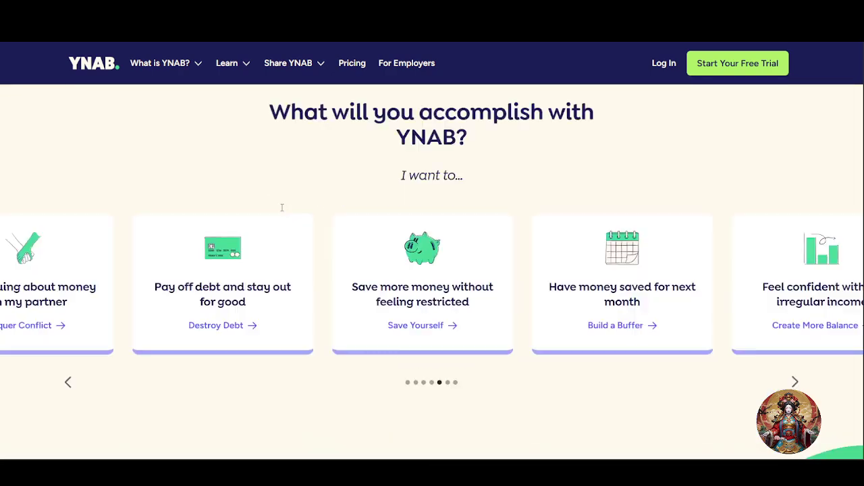
{"action": "scroll", "coordinate": [281, 210], "scroll_direction": "down", "scroll_amount": 6}
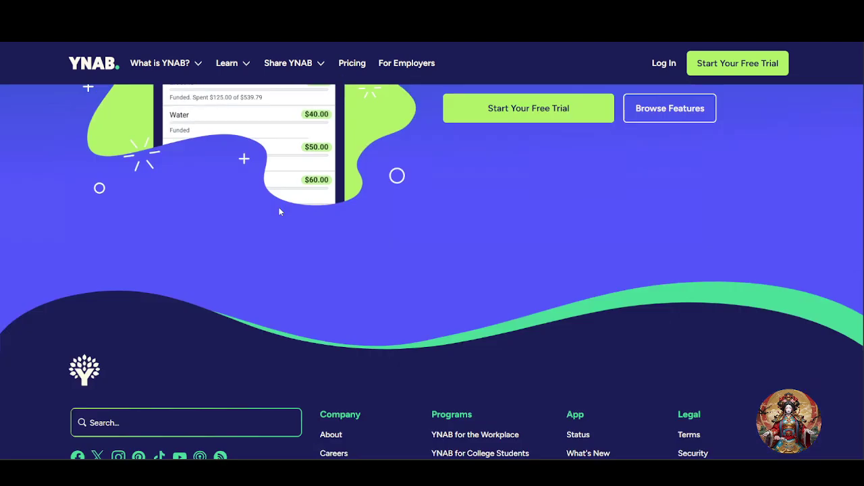
{"action": "scroll", "coordinate": [278, 210], "scroll_direction": "up", "scroll_amount": 1}
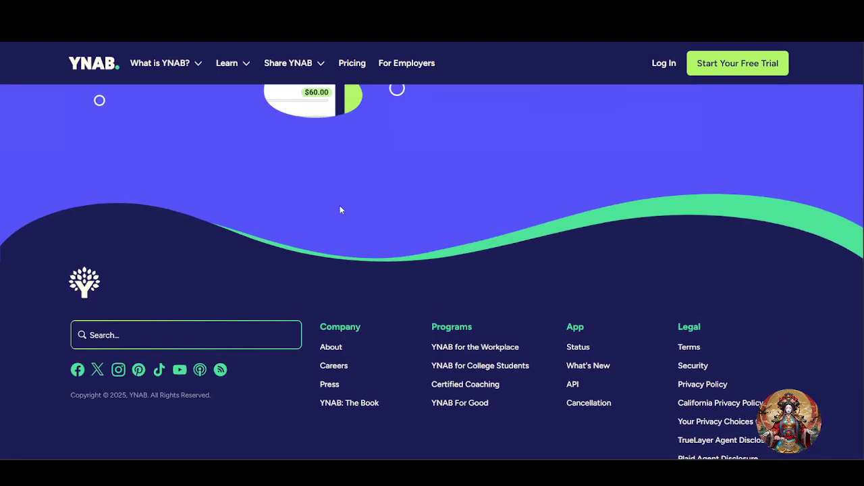
{"action": "scroll", "coordinate": [339, 210], "scroll_direction": "up", "scroll_amount": 6}
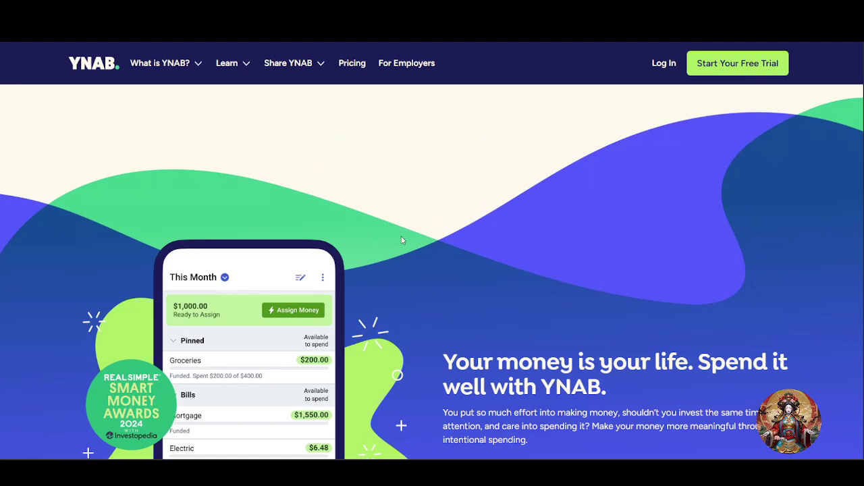
- Review the YNAB home page's introduction, press mentions, success stories and YNAB Method section again
{"action": "scroll", "coordinate": [402, 240], "scroll_direction": "down", "scroll_amount": 2}
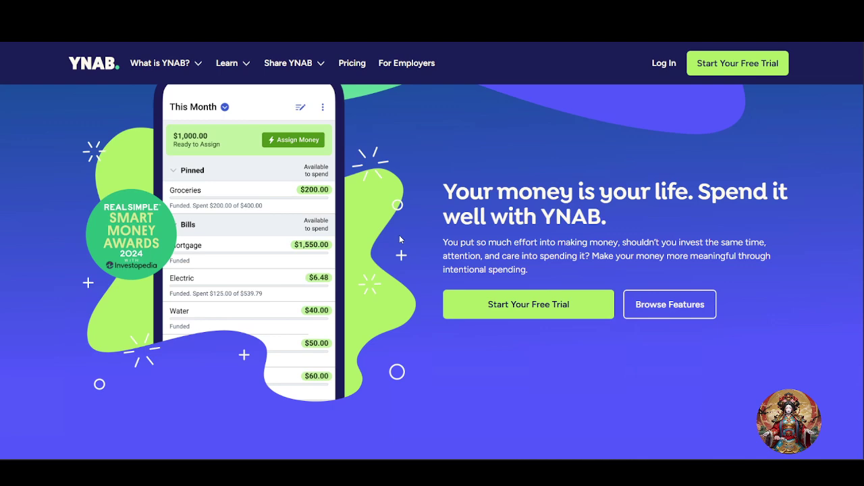
{"action": "scroll", "coordinate": [409, 237], "scroll_direction": "up", "scroll_amount": 3}
{"action": "scroll", "coordinate": [385, 241], "scroll_direction": "down", "scroll_amount": 8}
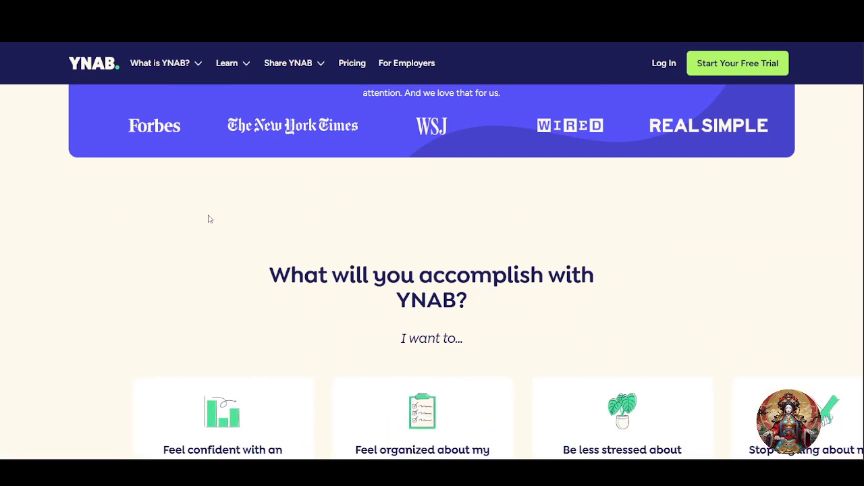
{"action": "scroll", "coordinate": [209, 219], "scroll_direction": "up", "scroll_amount": 10}
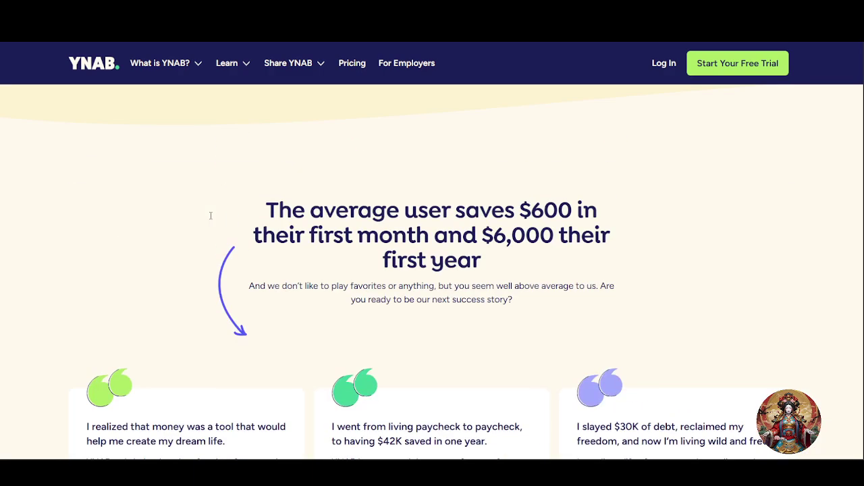
{"action": "scroll", "coordinate": [216, 261], "scroll_direction": "up", "scroll_amount": 5}
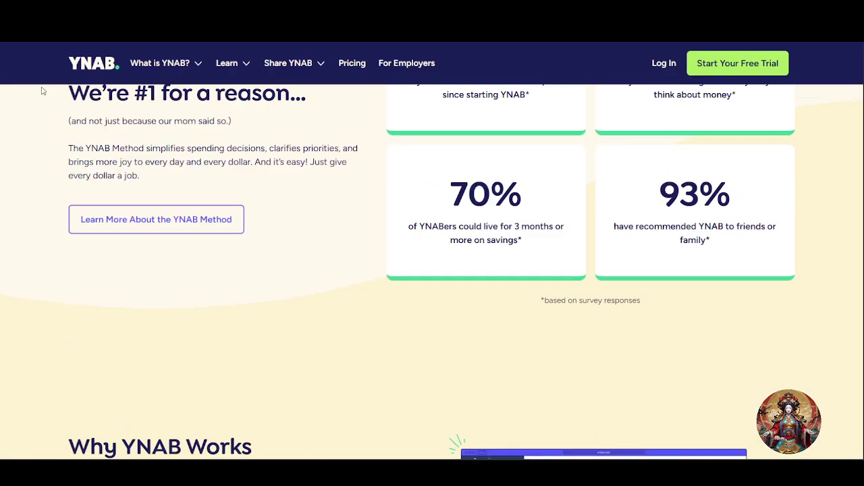
- Open the YNAB Pricing page and read its savings claims, plan overview and survey statistics
{"action": "left_click", "coordinate": [350, 65]}
{"action": "scroll", "coordinate": [360, 256], "scroll_direction": "down", "scroll_amount": 2}
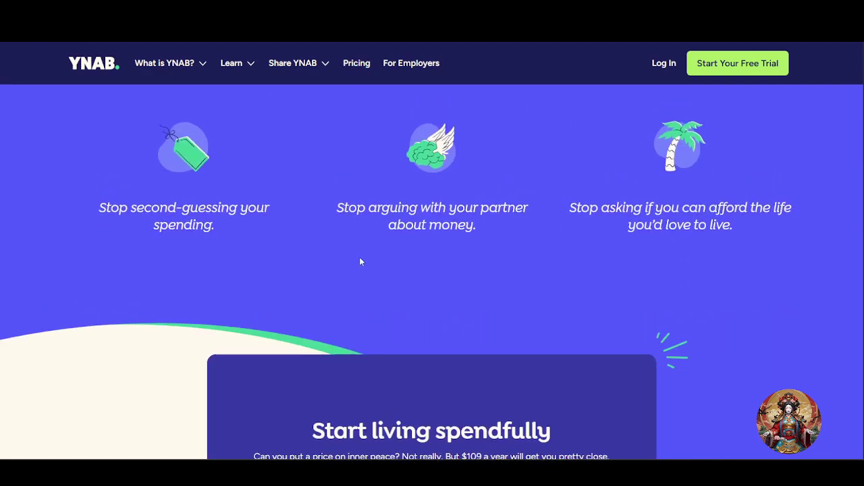
{"action": "scroll", "coordinate": [358, 250], "scroll_direction": "up", "scroll_amount": 2}
{"action": "left_click_drag", "start_coordinate": [248, 169], "coordinate": [517, 169]}
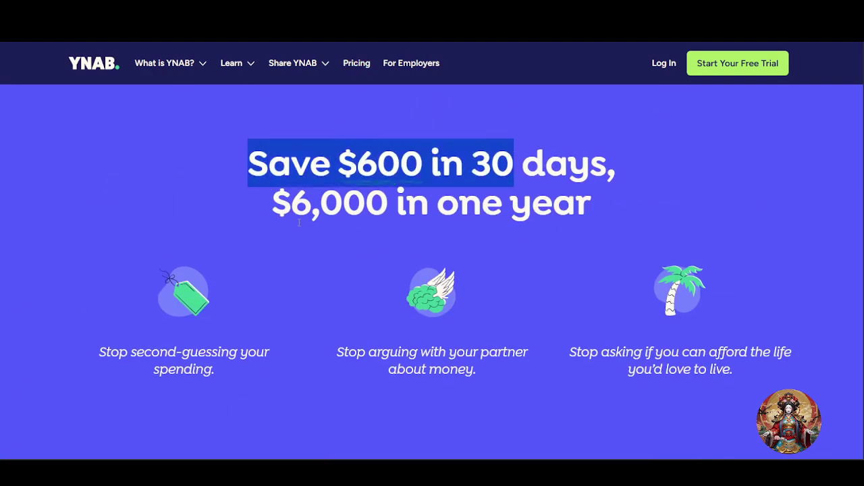
{"action": "scroll", "coordinate": [378, 247], "scroll_direction": "down", "scroll_amount": 4}
{"action": "scroll", "coordinate": [378, 247], "scroll_direction": "down", "scroll_amount": 3}
{"action": "scroll", "coordinate": [406, 207], "scroll_direction": "up", "scroll_amount": 1}
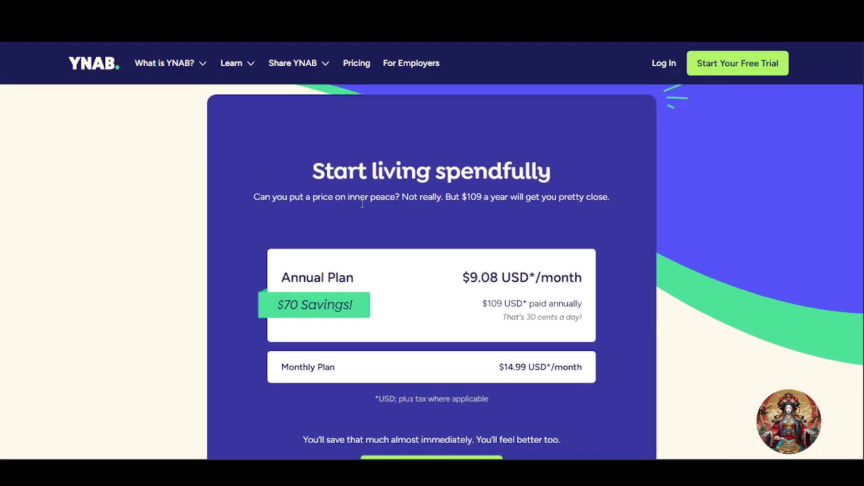
{"action": "scroll", "coordinate": [405, 207], "scroll_direction": "down", "scroll_amount": 7}
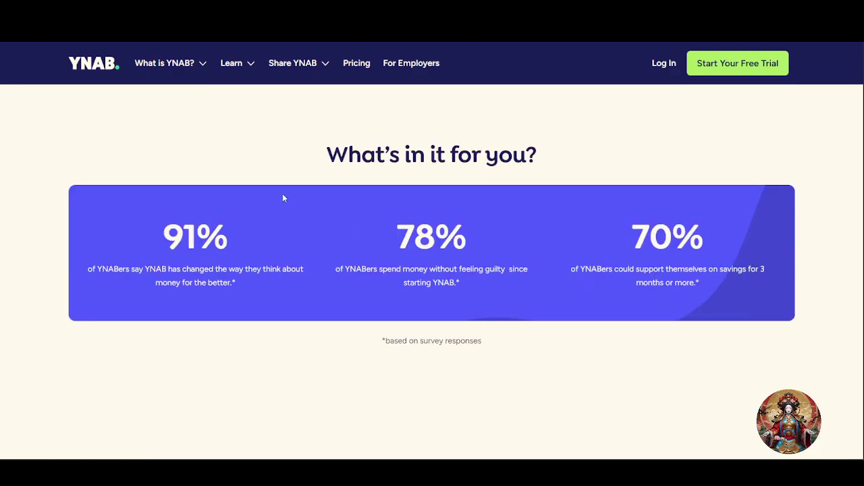
{"action": "left_click_drag", "start_coordinate": [283, 197], "coordinate": [590, 160]}
{"action": "scroll", "coordinate": [403, 270], "scroll_direction": "down", "scroll_amount": 6}
{"action": "scroll", "coordinate": [399, 284], "scroll_direction": "up", "scroll_amount": 5}
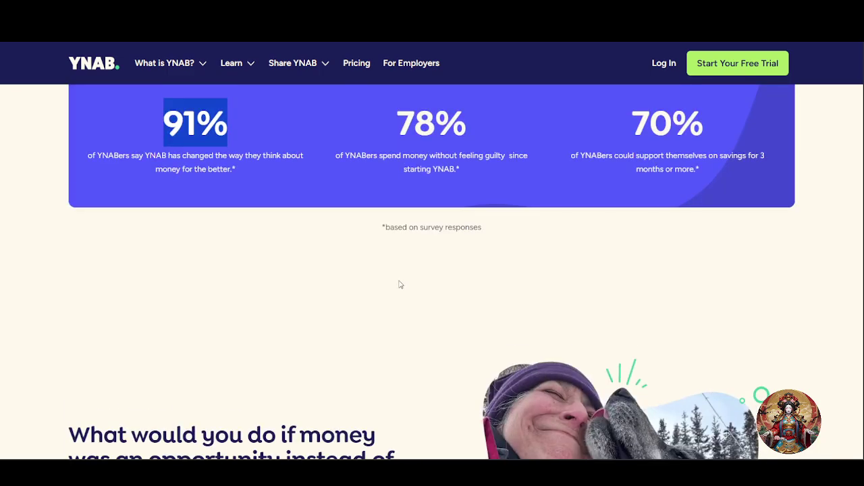
- Examine the savings headline and benefits, and compare the Annual Plan, Monthly Plan and free trial offer on the pricing page
{"action": "scroll", "coordinate": [399, 280], "scroll_direction": "up", "scroll_amount": 10}
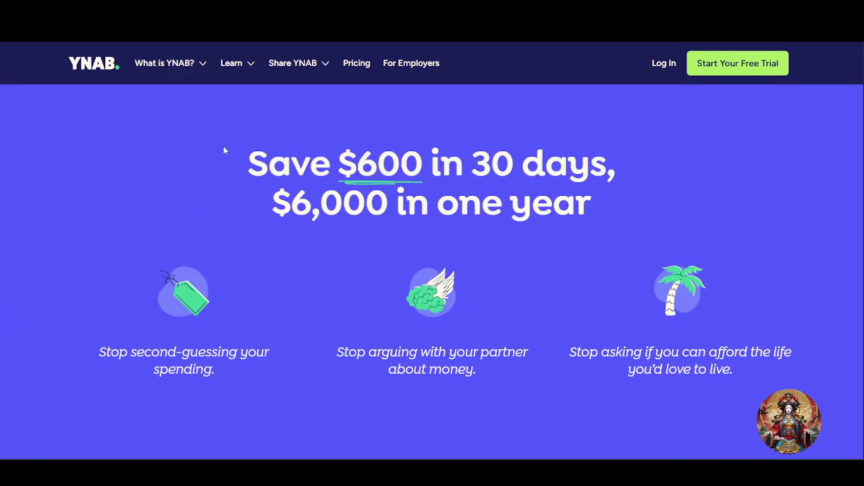
{"action": "left_click_drag", "start_coordinate": [226, 148], "coordinate": [344, 158]}
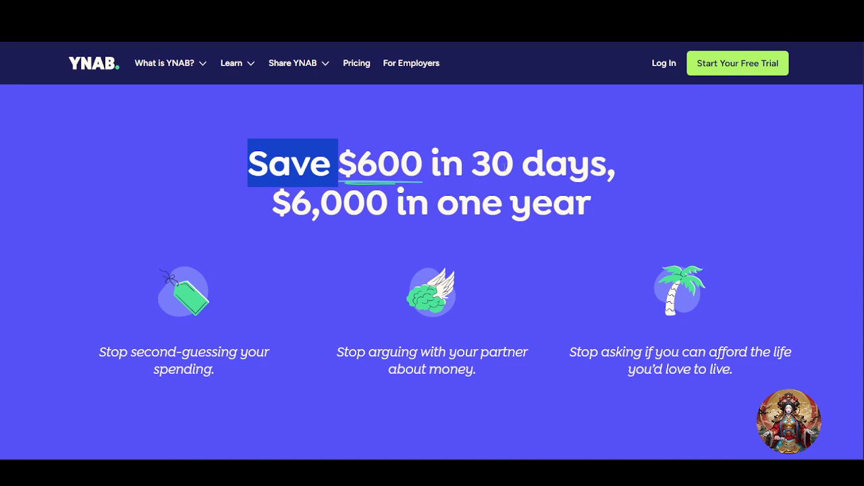
{"action": "left_click", "coordinate": [306, 219]}
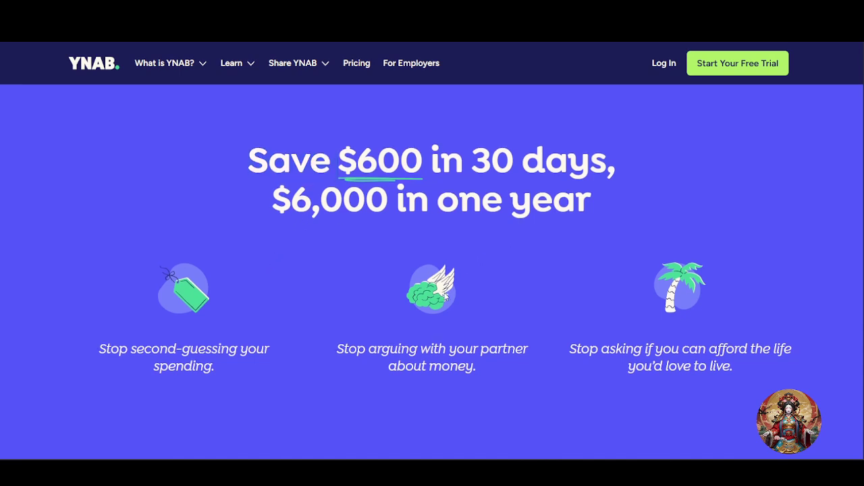
{"action": "scroll", "coordinate": [95, 261], "scroll_direction": "down", "scroll_amount": 2}
{"action": "left_click_drag", "start_coordinate": [109, 239], "coordinate": [304, 242]}
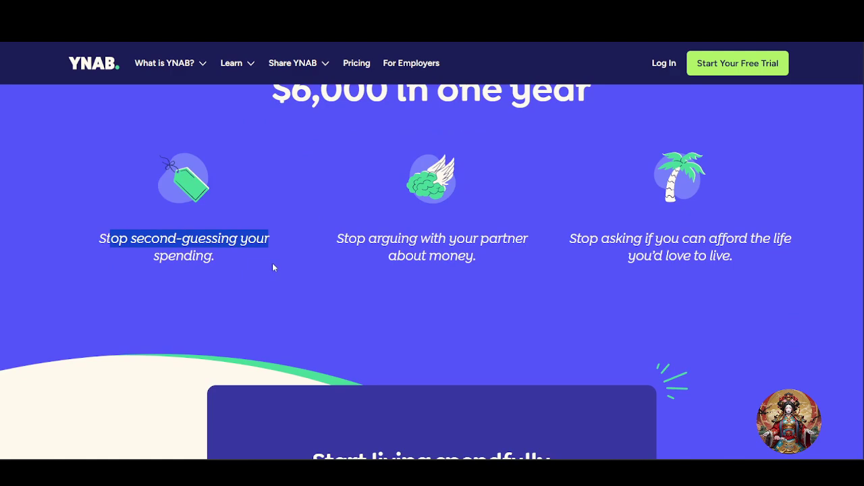
{"action": "scroll", "coordinate": [284, 267], "scroll_direction": "down", "scroll_amount": 4}
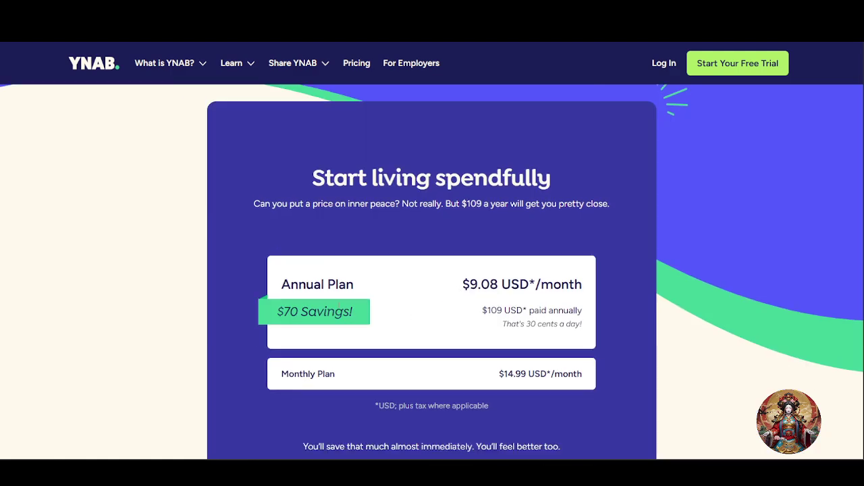
{"action": "left_click_drag", "start_coordinate": [459, 286], "coordinate": [597, 289]}
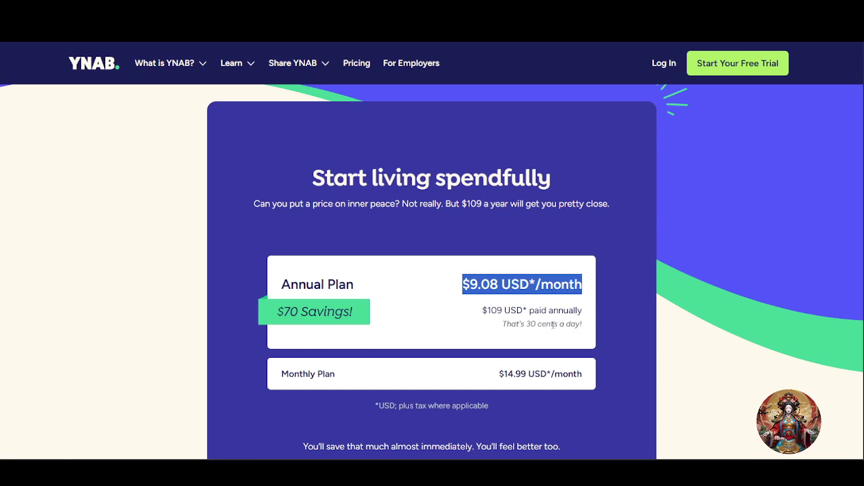
{"action": "scroll", "coordinate": [553, 324], "scroll_direction": "down", "scroll_amount": 3}
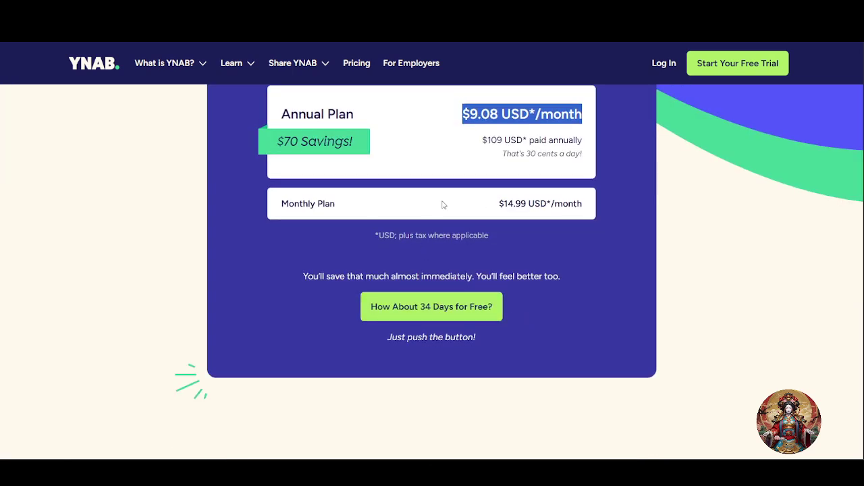
{"action": "left_click", "coordinate": [537, 215]}
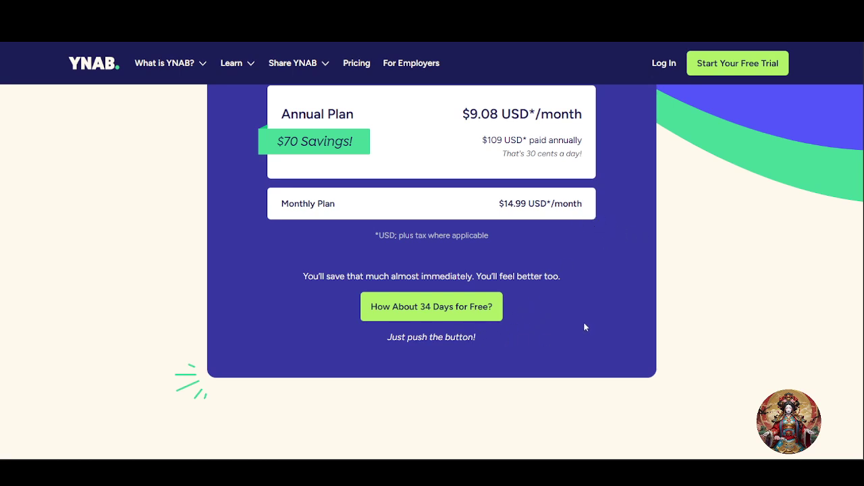
{"action": "scroll", "coordinate": [595, 309], "scroll_direction": "up", "scroll_amount": 2}
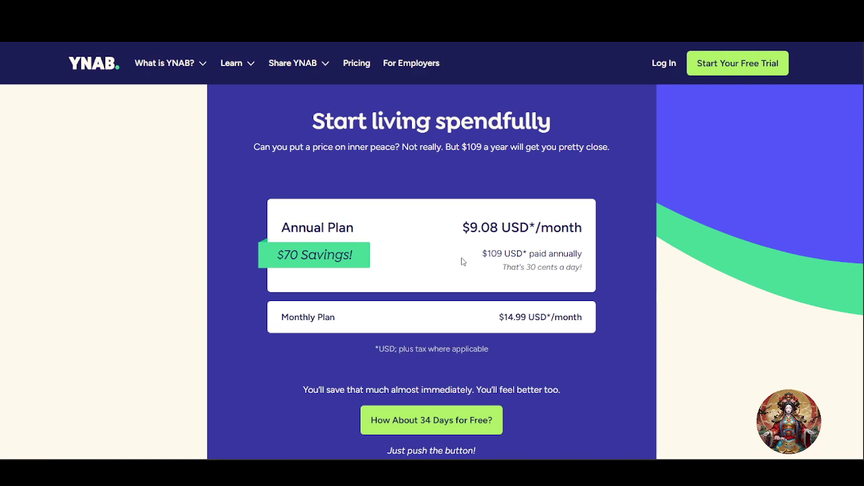
{"action": "scroll", "coordinate": [461, 284], "scroll_direction": "up", "scroll_amount": 5}
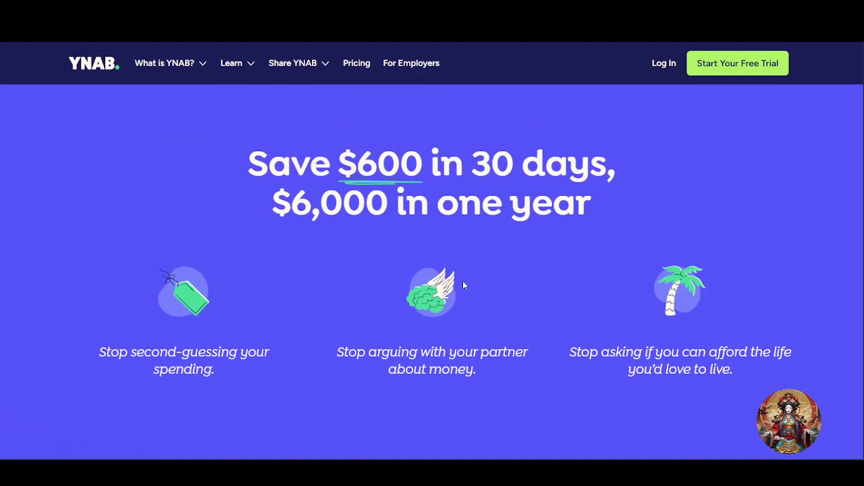